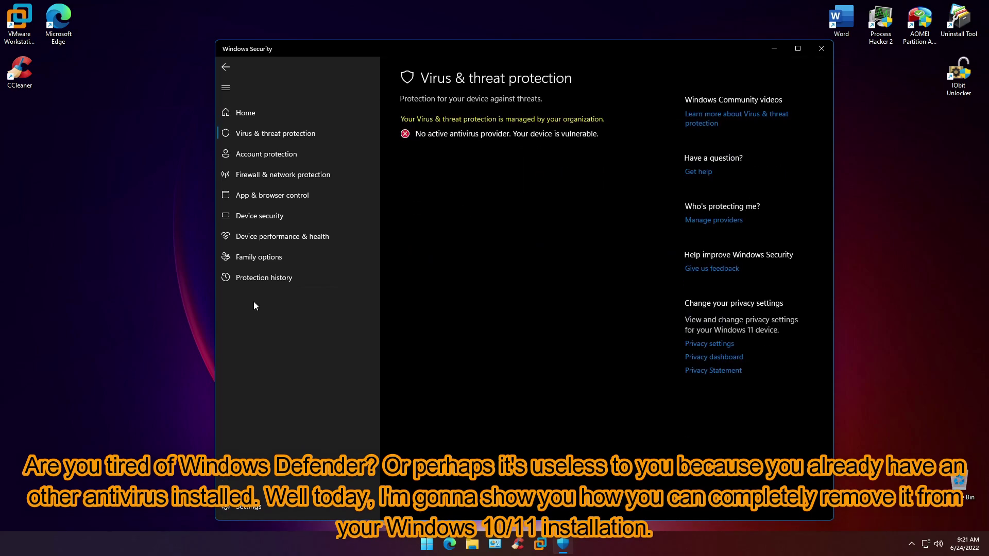
Open the Uninstall Windows Defender folder on the desktop and launch NSudo with administrator rights.
{"action": "left_click", "coordinate": [227, 109]}
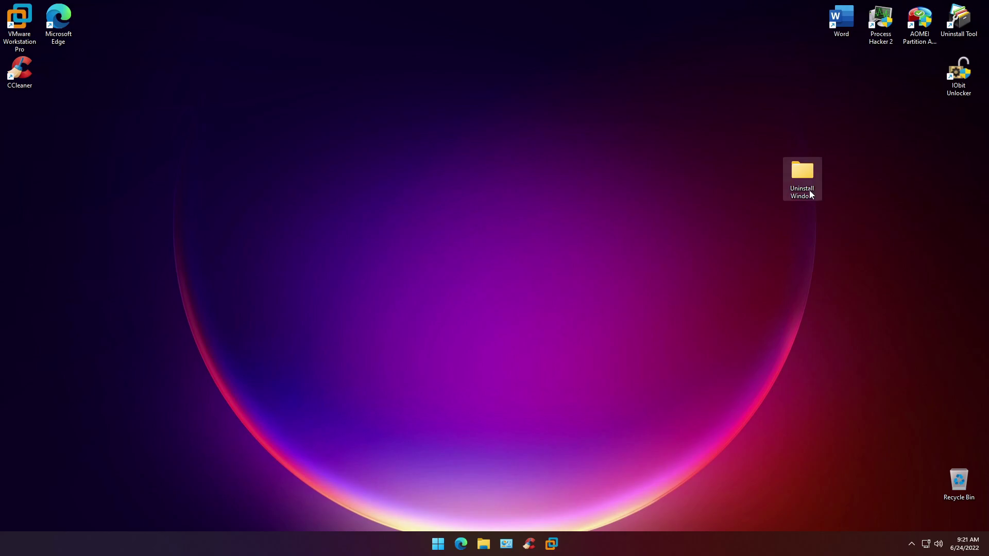
{"action": "double_click", "coordinate": [806, 190]}
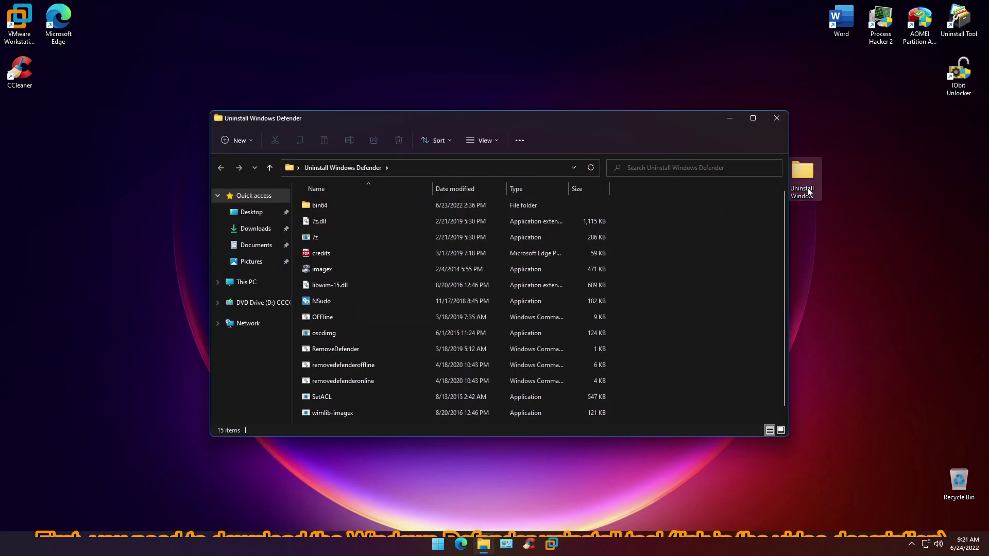
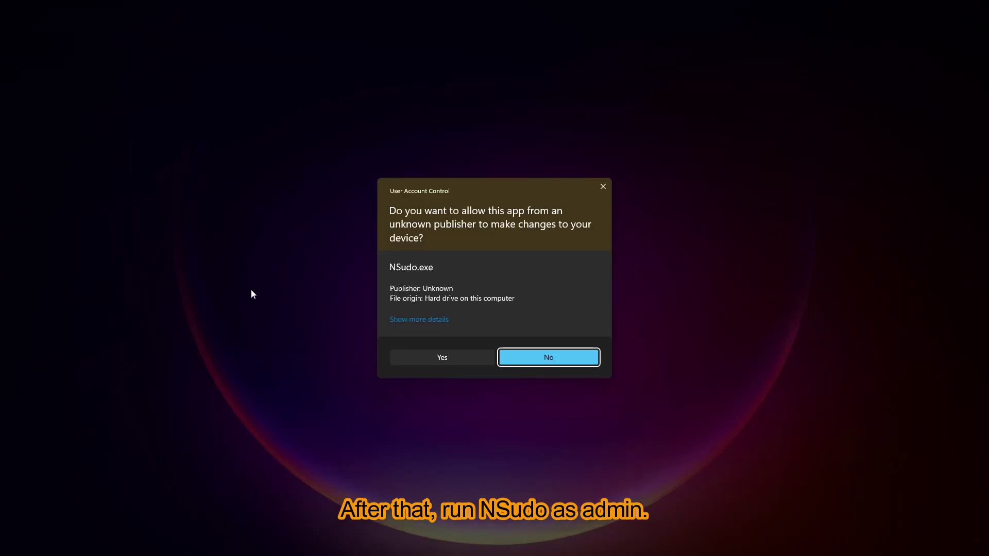
{"action": "left_click", "coordinate": [408, 359]}
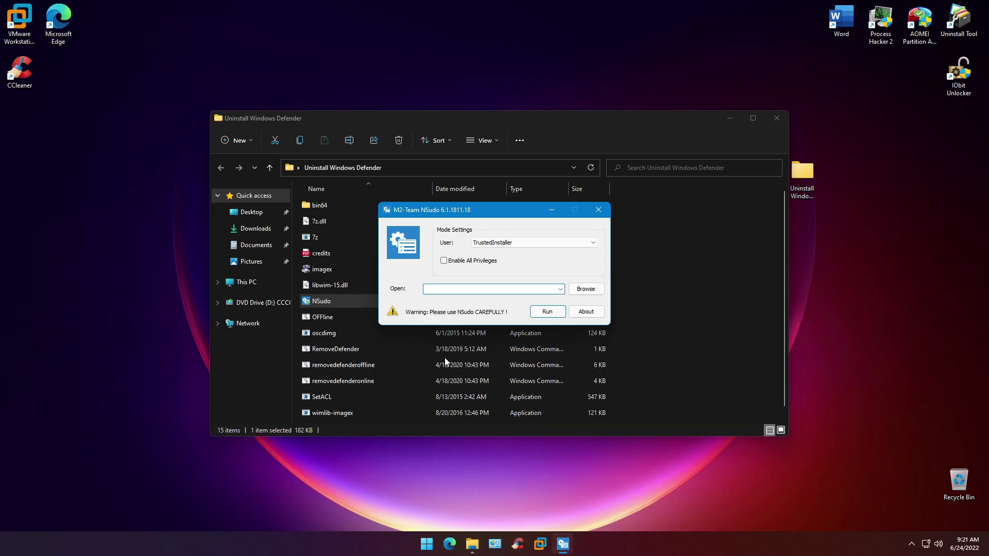
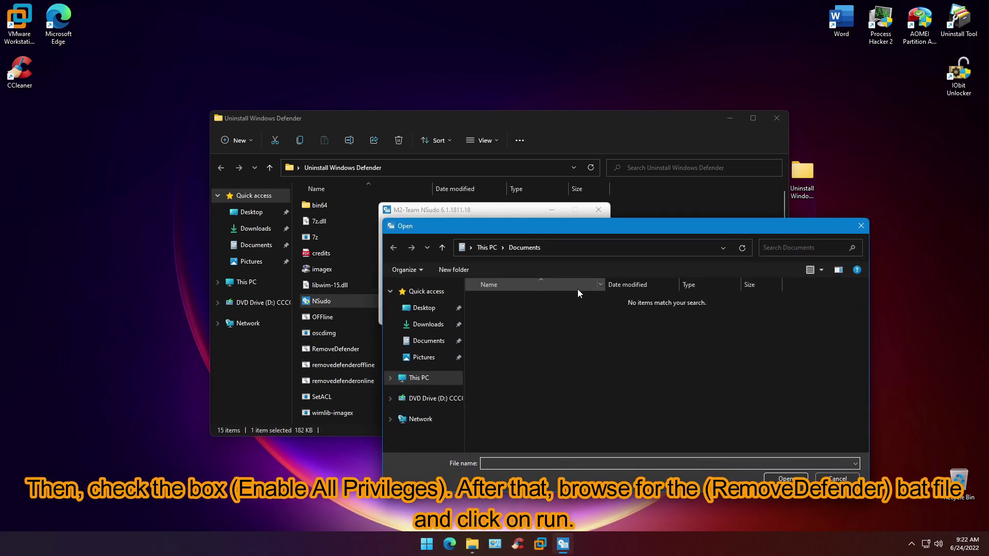
Run the RemoveDefender script from the desktop's Uninstall Windows Defender folder through NSudo, and close the folder window.
{"action": "left_click", "coordinate": [430, 308]}
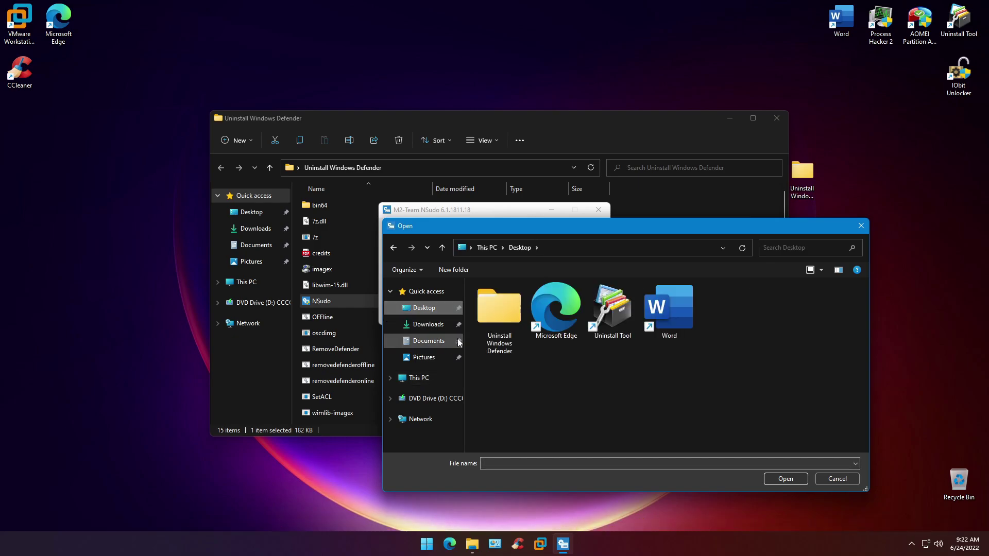
{"action": "double_click", "coordinate": [503, 324]}
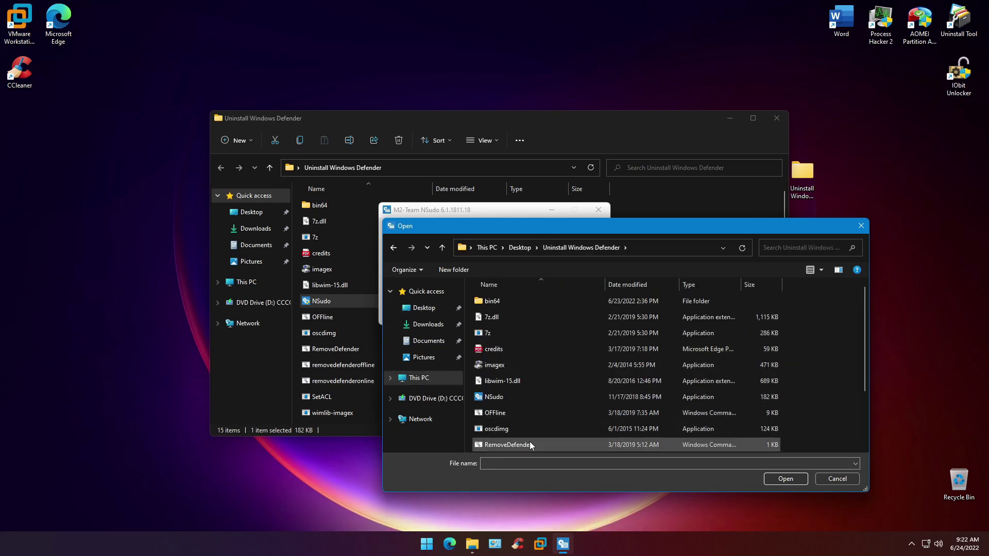
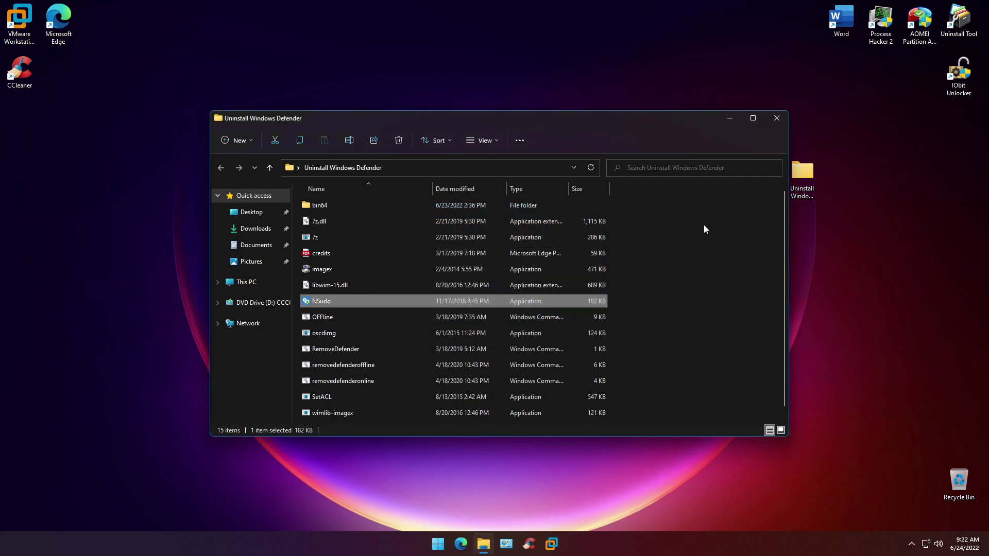
{"action": "left_click", "coordinate": [707, 264]}
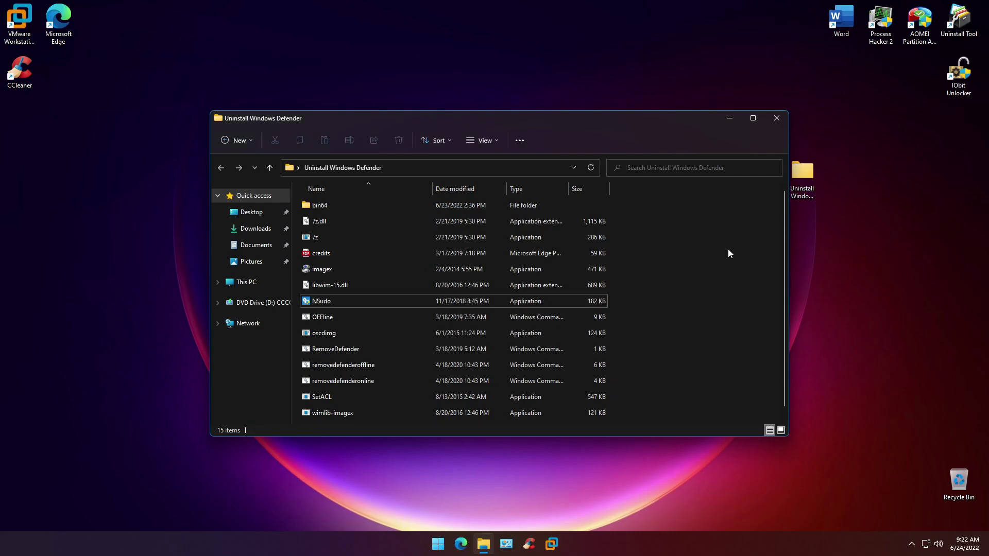
{"action": "left_click", "coordinate": [776, 125]}
{"action": "left_click_drag", "start_coordinate": [663, 194], "coordinate": [562, 269]}
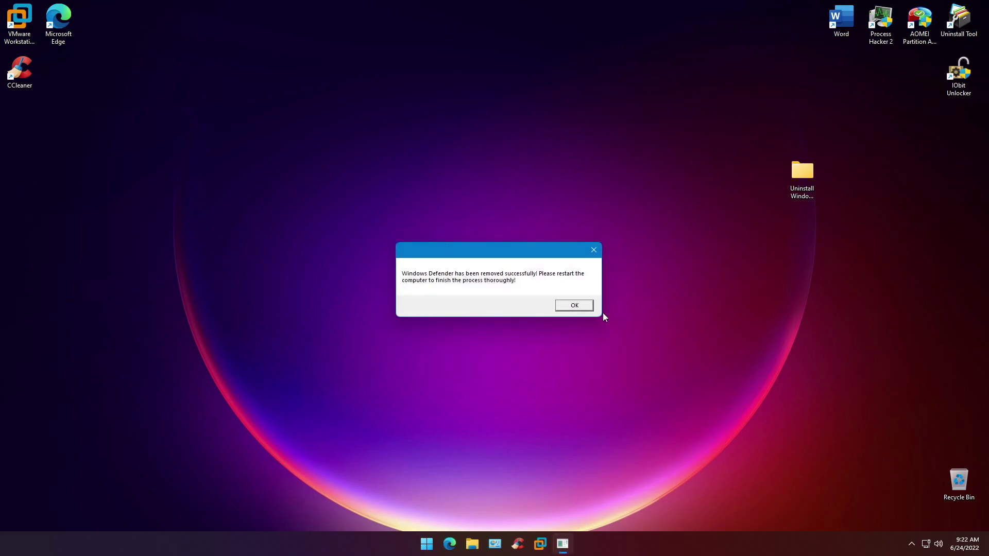
Dismiss the Windows Defender removal message and restart the computer.
{"action": "left_click", "coordinate": [576, 306]}
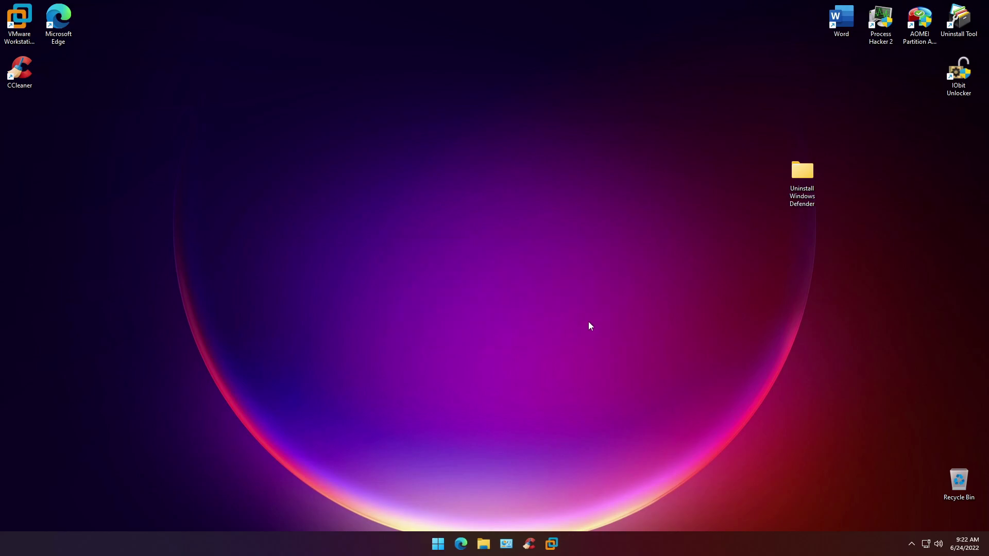
{"action": "left_click", "coordinate": [438, 543]}
{"action": "left_click", "coordinate": [622, 509]}
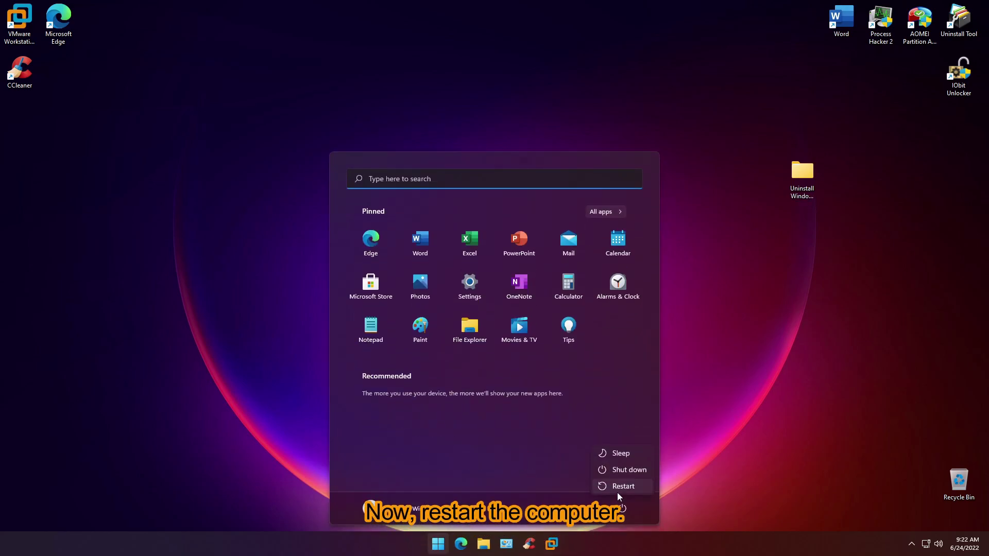
{"action": "left_click", "coordinate": [617, 490]}
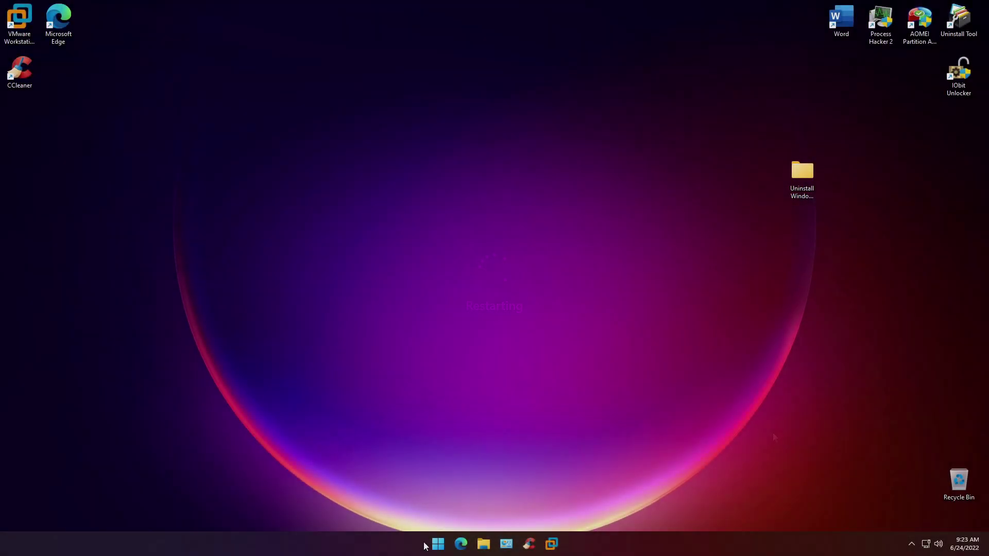
Find Windows Security in the full list of installed apps and open it.
{"action": "left_click", "coordinate": [436, 544]}
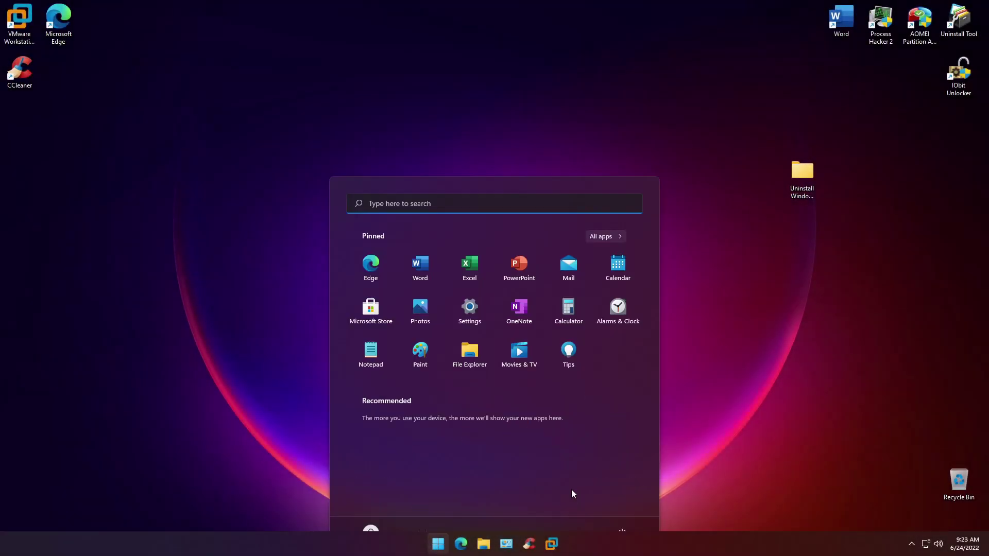
{"action": "left_click", "coordinate": [588, 214]}
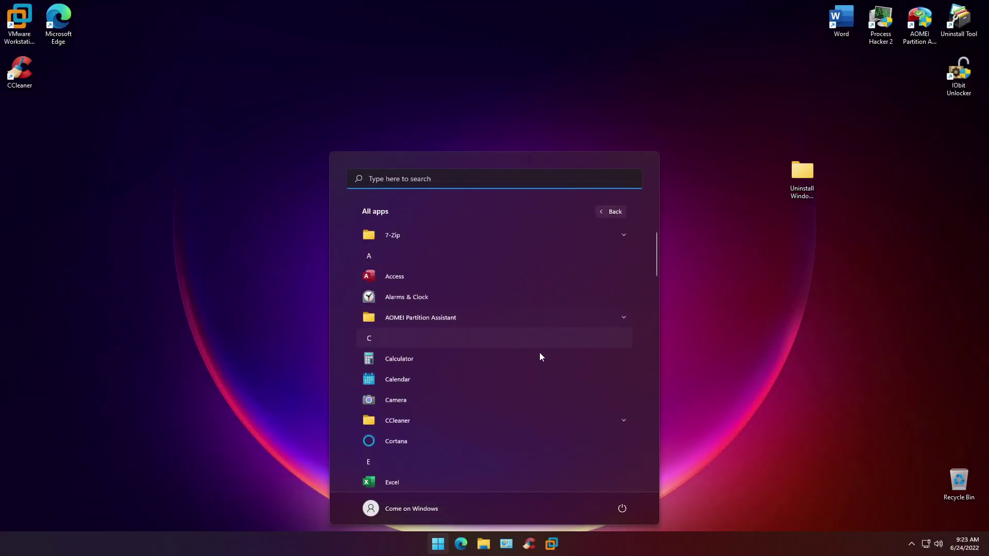
{"action": "scroll", "coordinate": [539, 356], "scroll_direction": "down", "scroll_amount": 10}
{"action": "scroll", "coordinate": [554, 384], "scroll_direction": "down", "scroll_amount": 2}
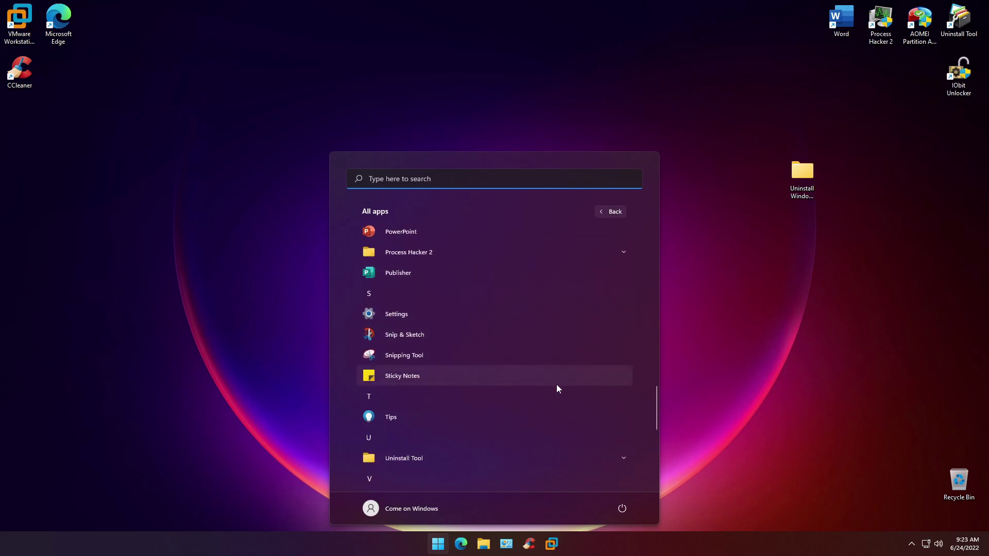
{"action": "scroll", "coordinate": [556, 384], "scroll_direction": "down", "scroll_amount": 6}
{"action": "left_click", "coordinate": [388, 319]}
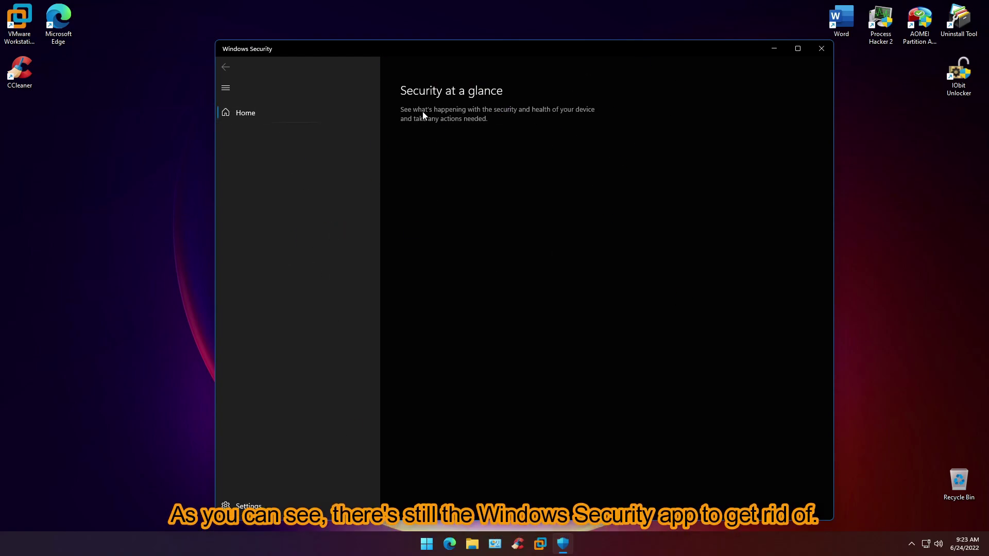
Check the Settings and Home pages of Windows Security, and close the app.
{"action": "left_click", "coordinate": [250, 504]}
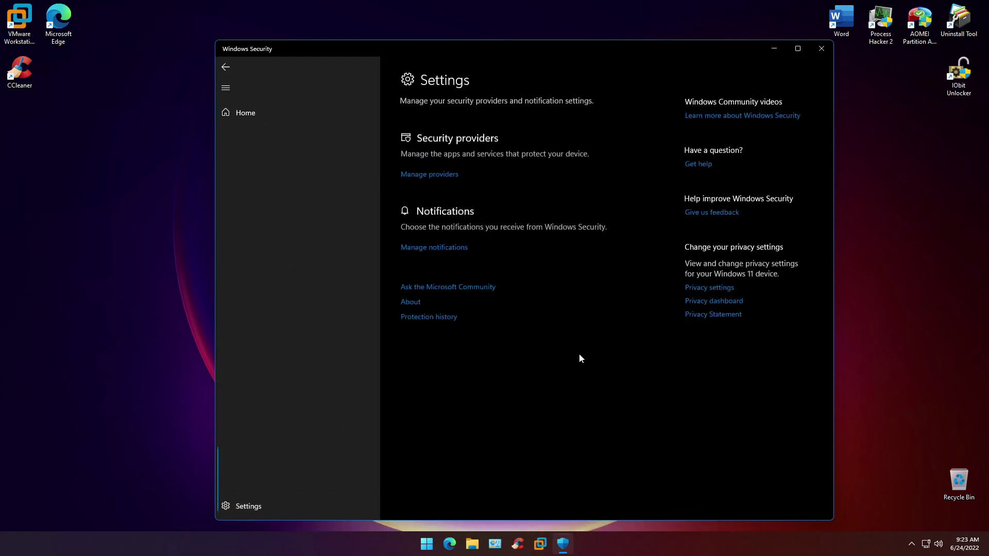
{"action": "left_click", "coordinate": [245, 116]}
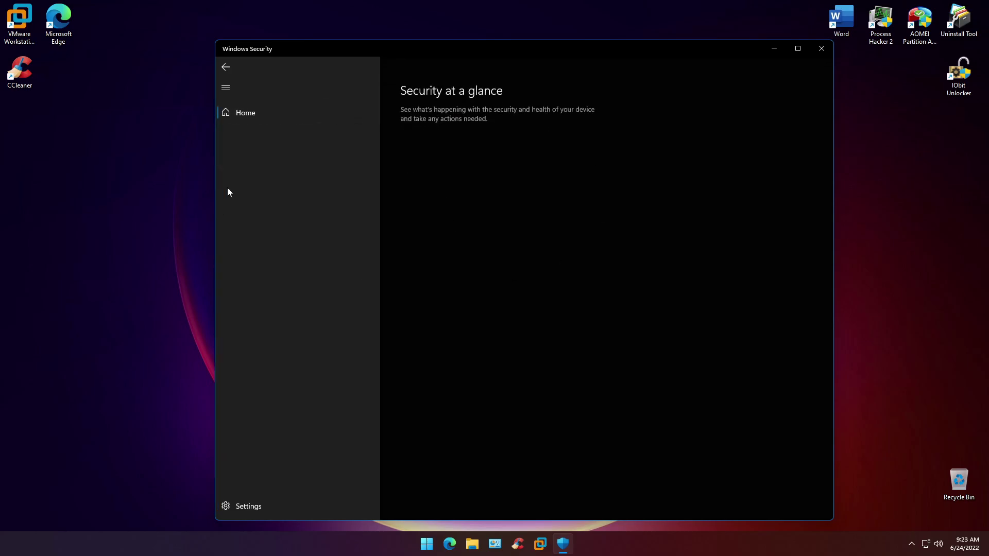
{"action": "left_click", "coordinate": [821, 49]}
Permanently delete the Uninstall Windows Defender folder from the desktop.
{"action": "left_click_drag", "start_coordinate": [957, 313], "coordinate": [700, 138]}
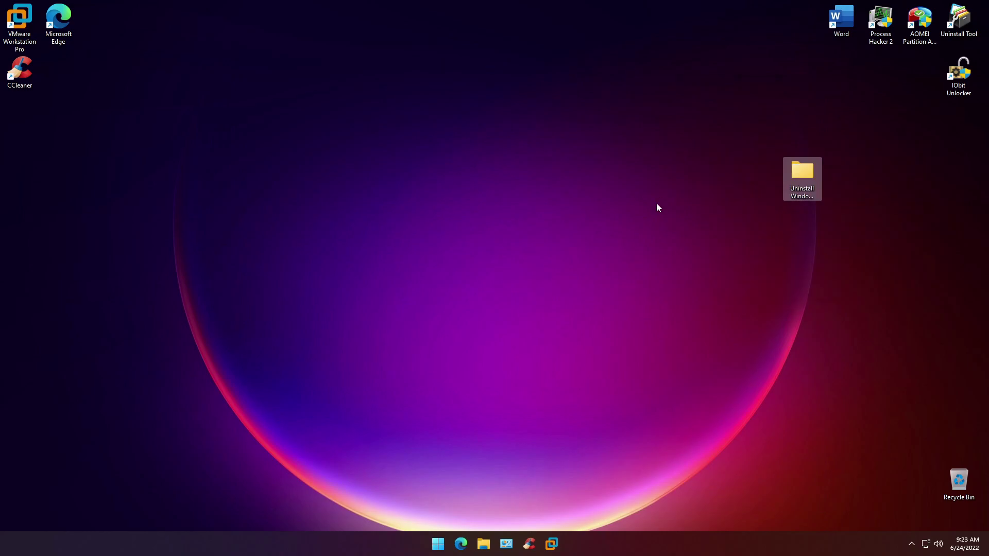
{"action": "key", "text": "shift+Delete"}
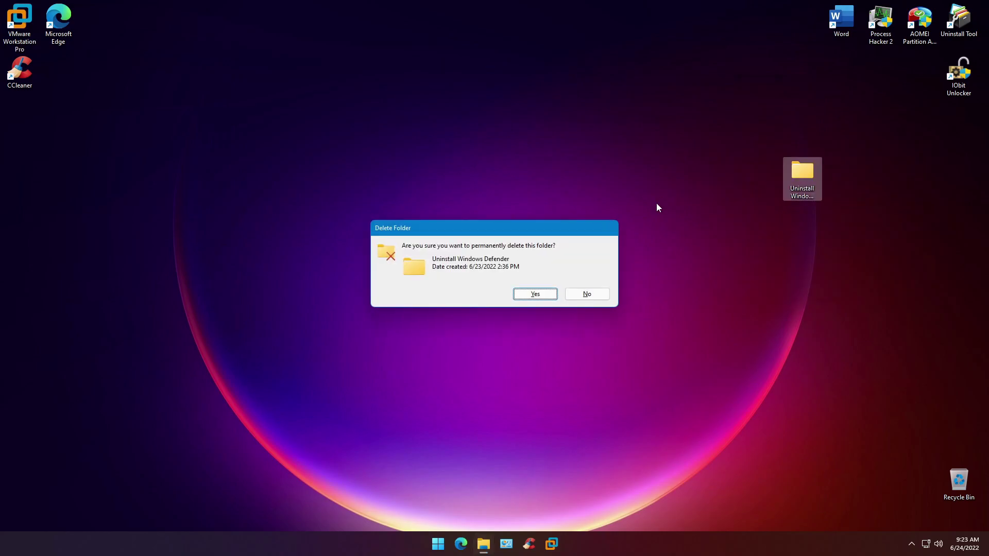
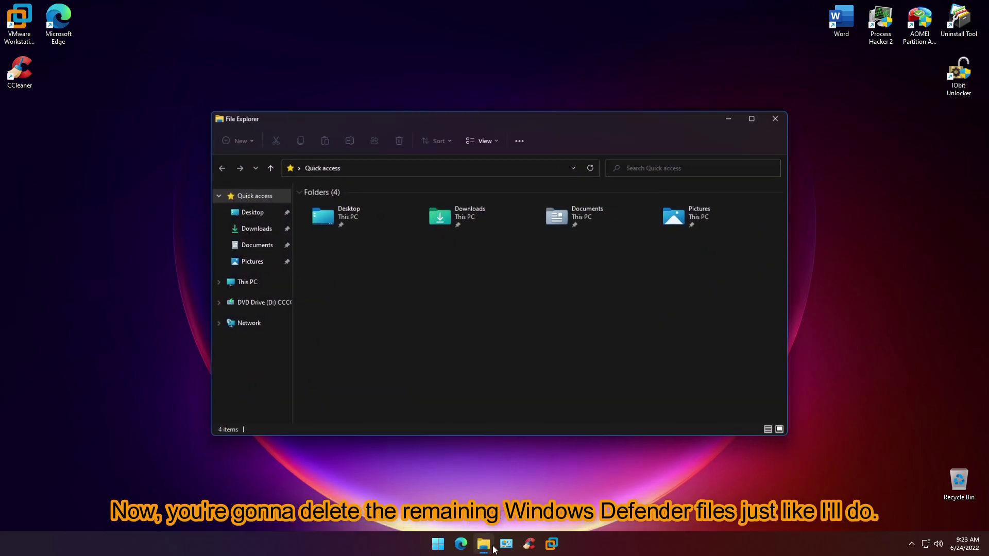
Browse to the Program Files folder on Local Disk (C:) in File Explorer and locate the Windows Defender folder.
{"action": "left_click", "coordinate": [246, 287]}
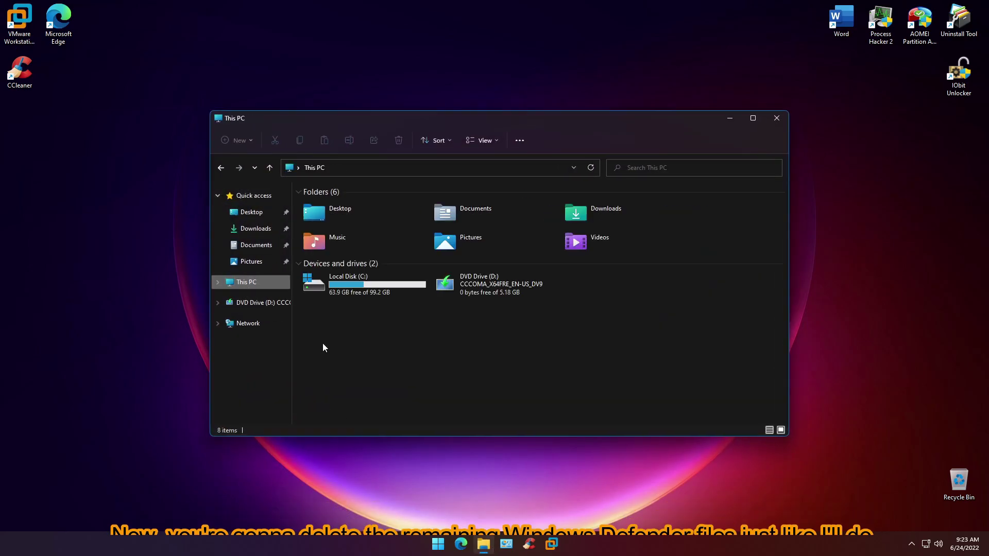
{"action": "left_click", "coordinate": [355, 287]}
{"action": "double_click", "coordinate": [355, 286]}
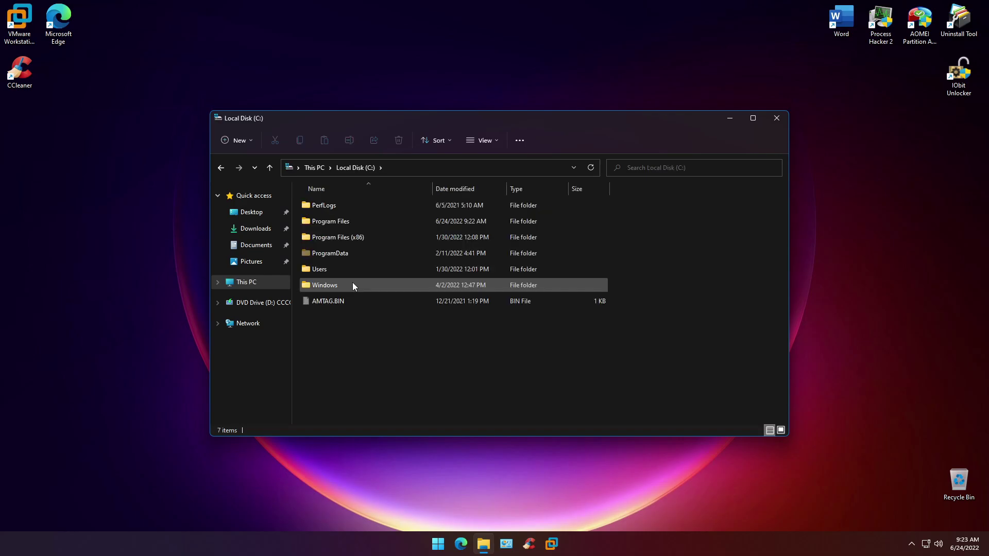
{"action": "double_click", "coordinate": [331, 224]}
{"action": "scroll", "coordinate": [345, 281], "scroll_direction": "down", "scroll_amount": 3}
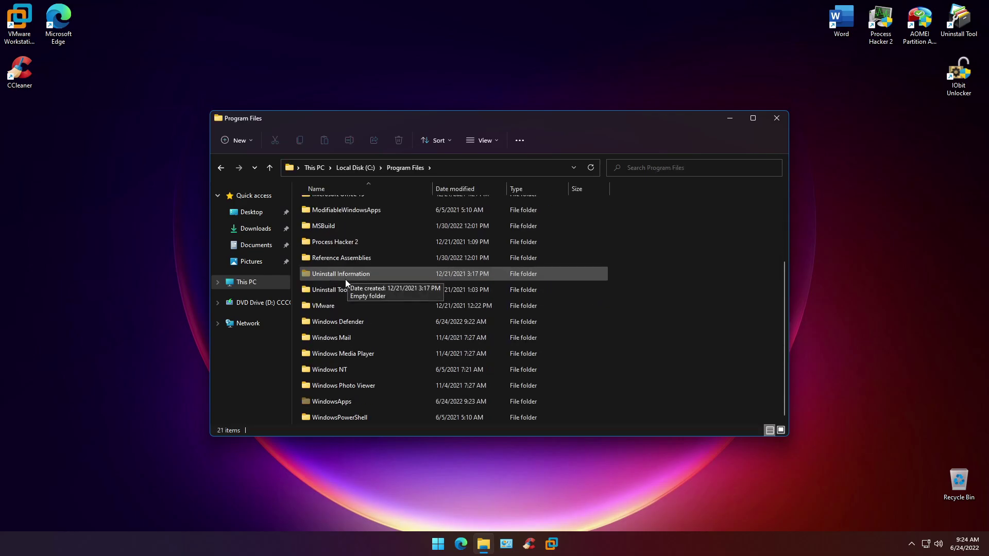
Delete the Windows Defender folder in Program Files with IObit Unlocker and close the unlocker.
{"action": "left_click", "coordinate": [357, 323]}
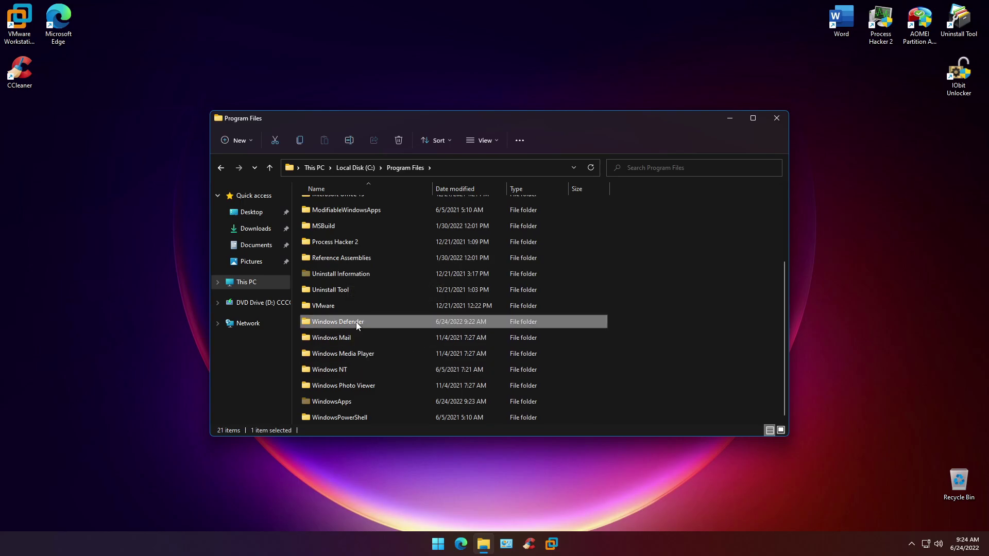
{"action": "right_click", "coordinate": [357, 323]}
{"action": "left_click", "coordinate": [404, 170]}
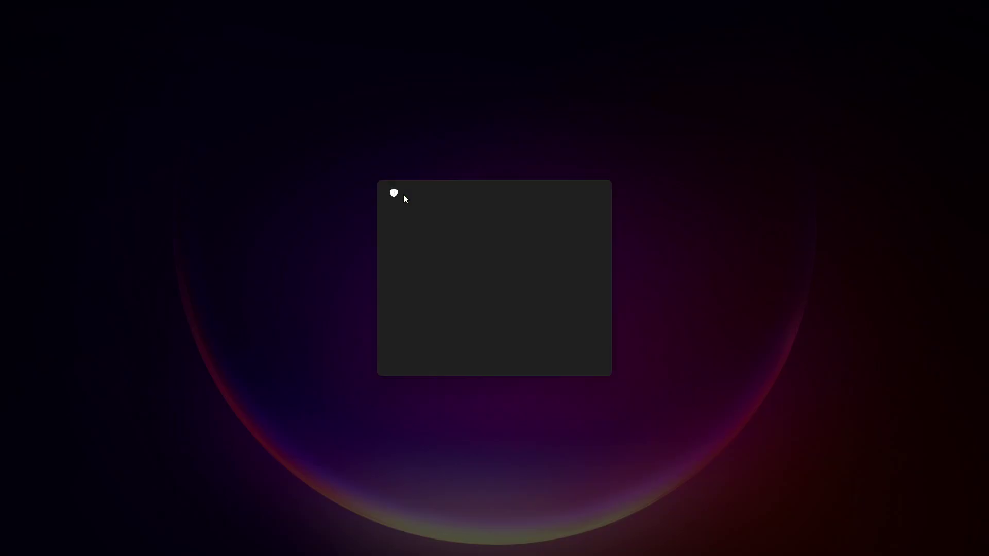
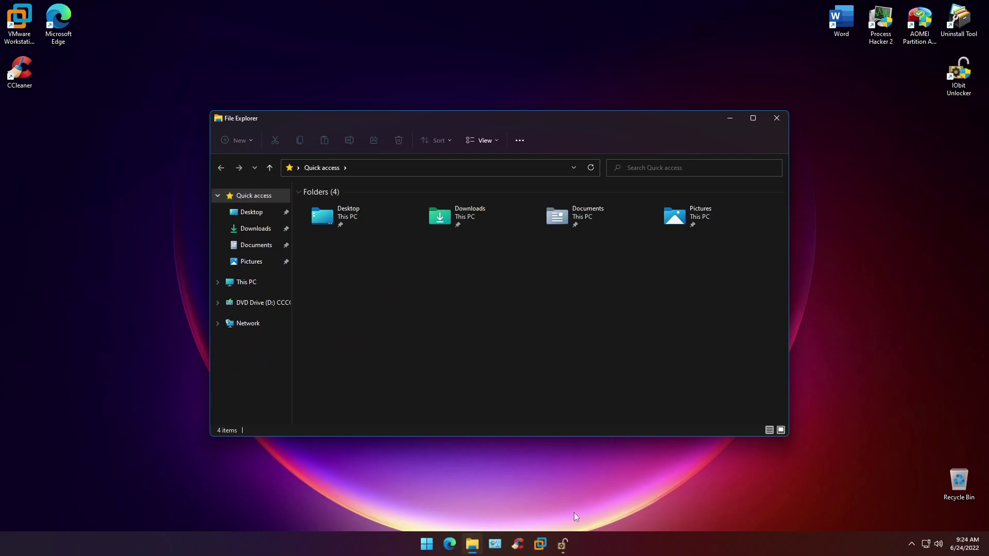
{"action": "left_click", "coordinate": [563, 544]}
{"action": "left_click", "coordinate": [644, 168]}
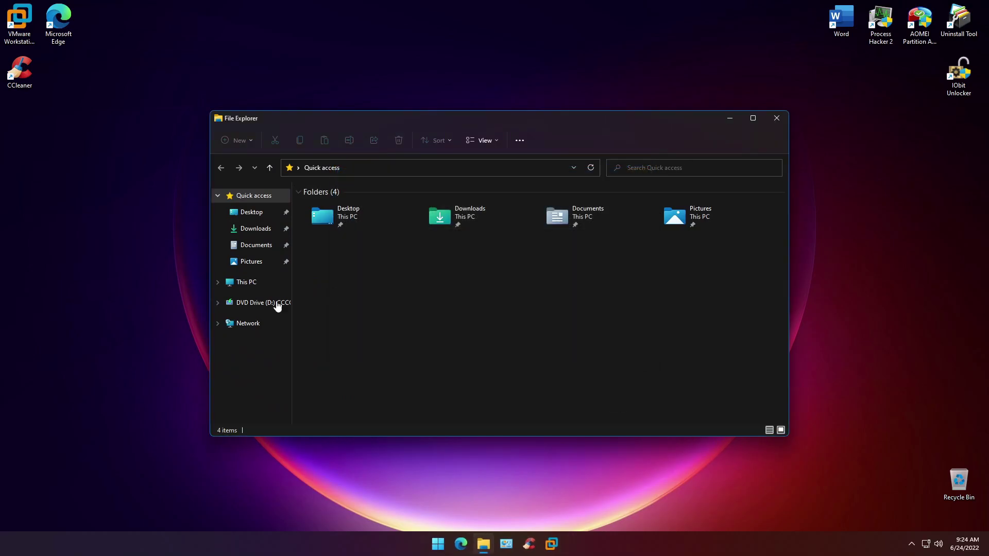
Check the Program Files folder on Local Disk (C:) for any remaining Windows Defender folder.
{"action": "left_click", "coordinate": [247, 281]}
{"action": "double_click", "coordinate": [344, 289]}
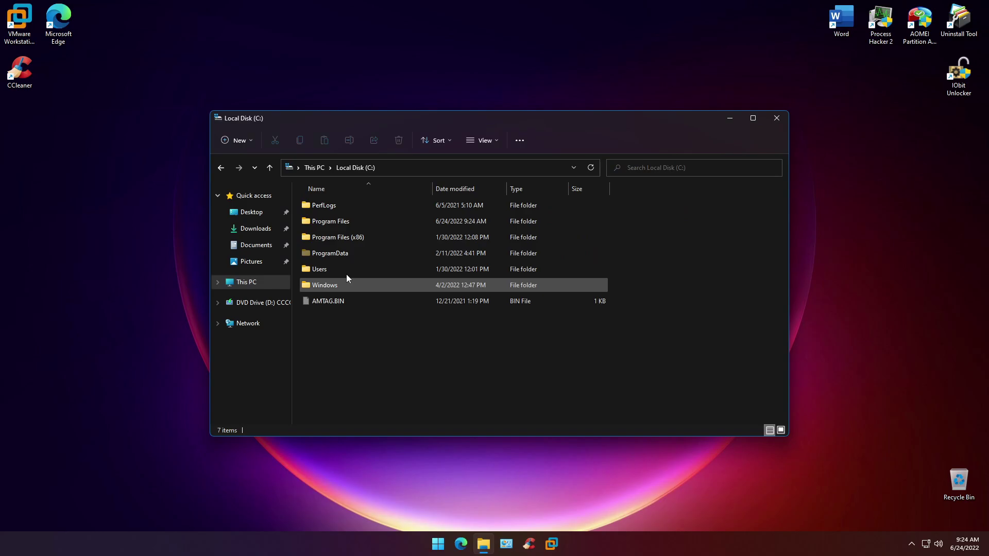
{"action": "double_click", "coordinate": [343, 222]}
{"action": "scroll", "coordinate": [366, 257], "scroll_direction": "down", "scroll_amount": 3}
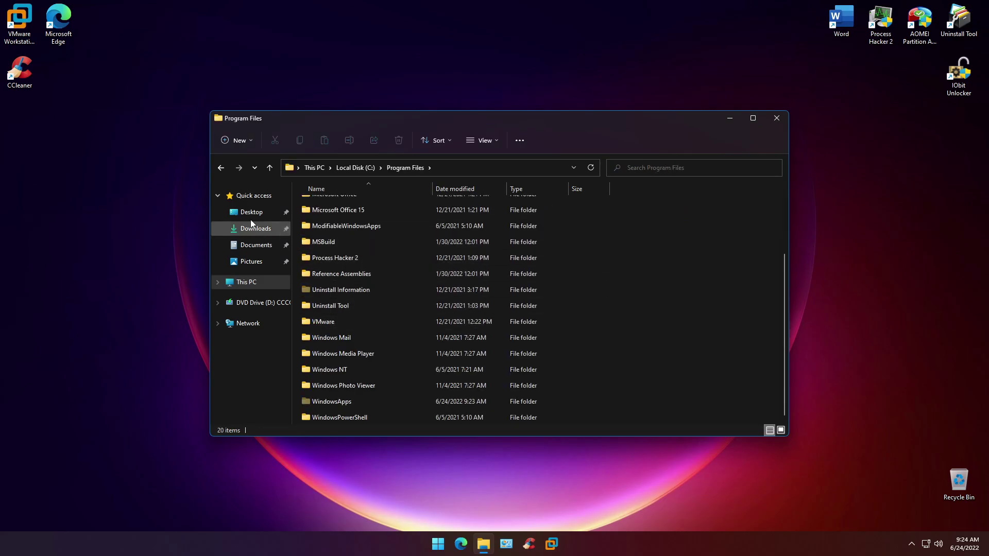
Load the Windows Defender folder from Program Files (x86) into IObit Unlocker, allowing it administrator access.
{"action": "left_click", "coordinate": [221, 168]}
{"action": "double_click", "coordinate": [306, 240]}
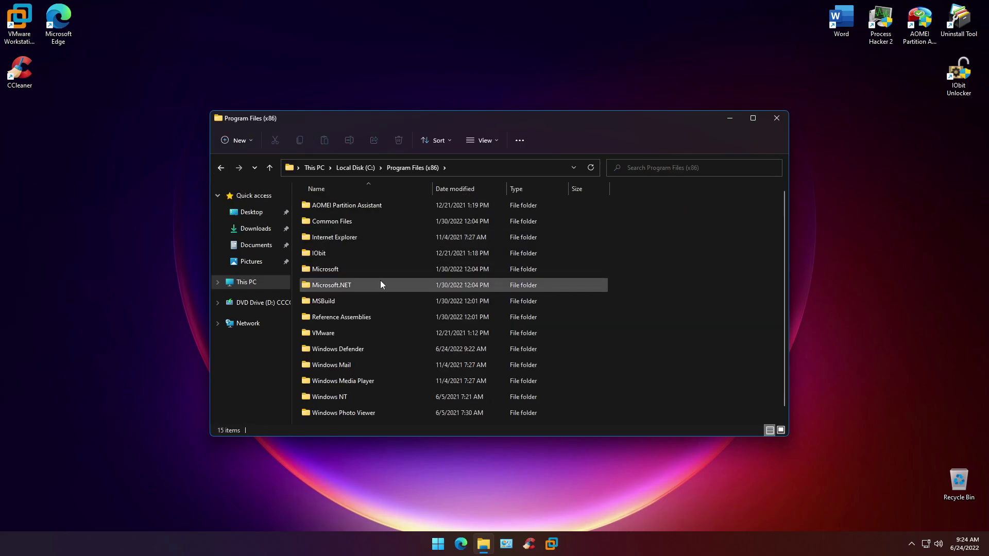
{"action": "scroll", "coordinate": [382, 284], "scroll_direction": "down", "scroll_amount": 1}
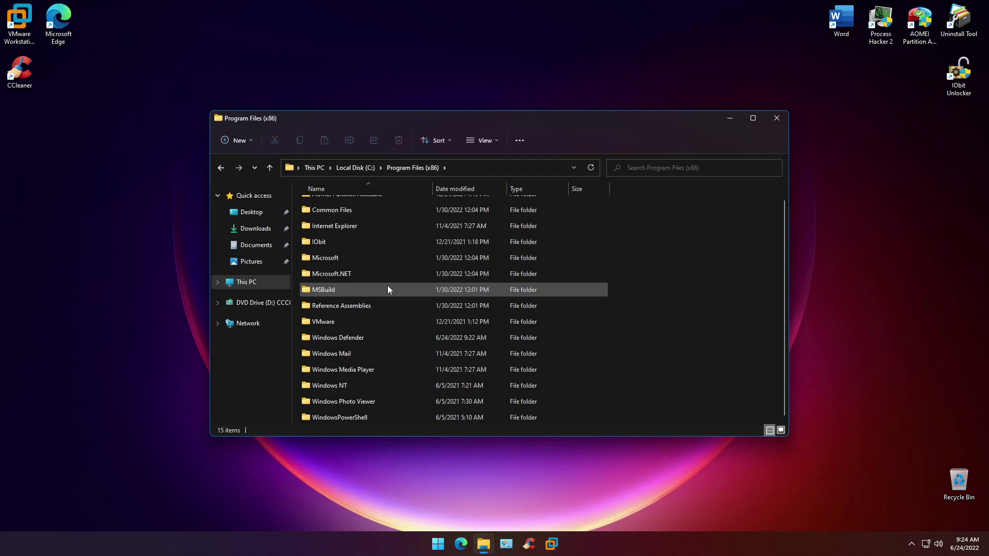
{"action": "right_click", "coordinate": [358, 335]}
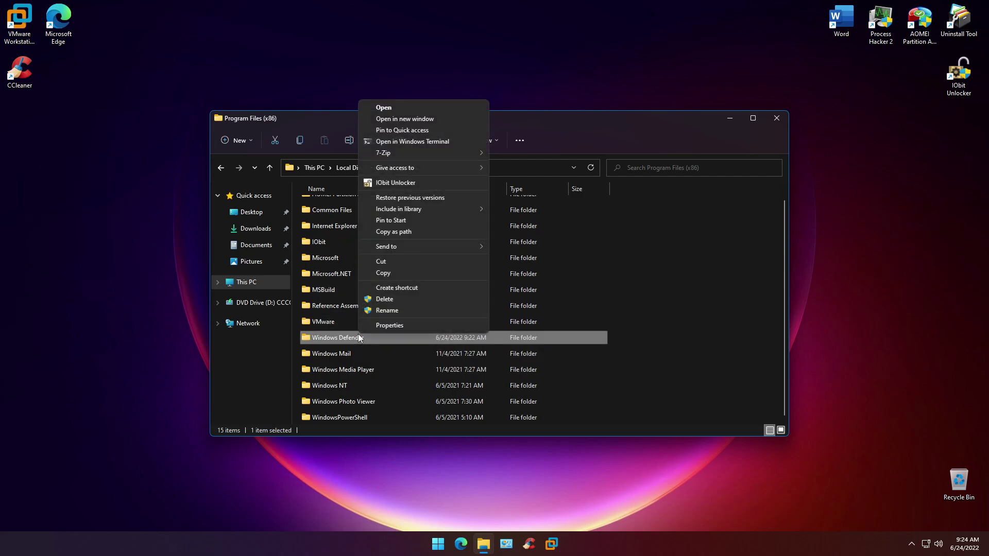
{"action": "left_click", "coordinate": [412, 183]}
{"action": "left_click", "coordinate": [449, 357]}
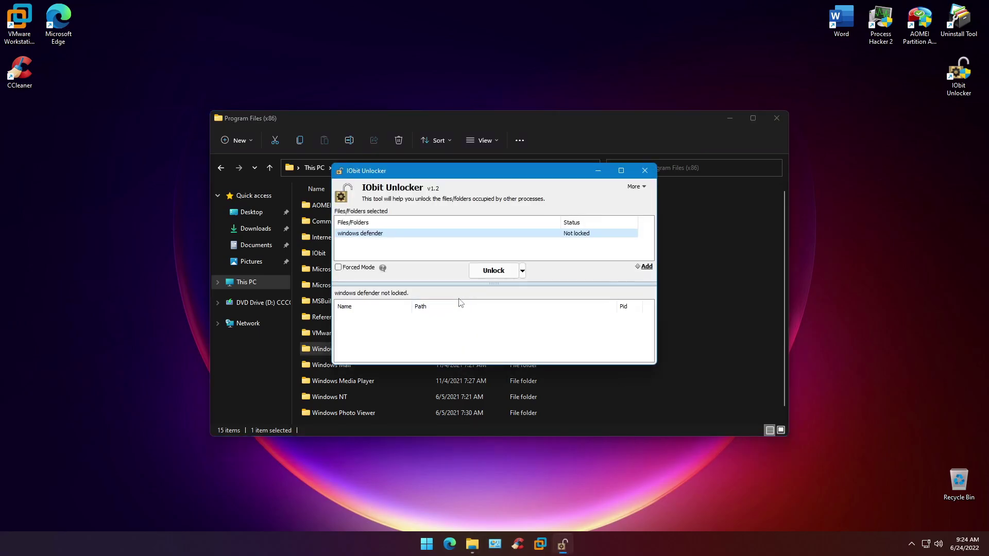
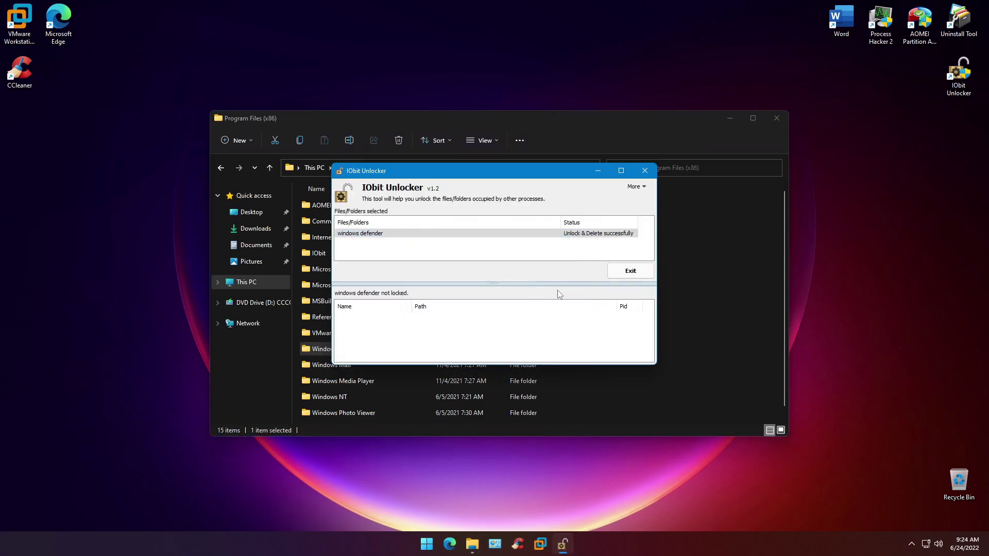
Close the unlocker and browse to the Microsoft folder inside ProgramData on Local Disk (C:), locating the Windows Defender folder.
{"action": "left_click", "coordinate": [644, 171]}
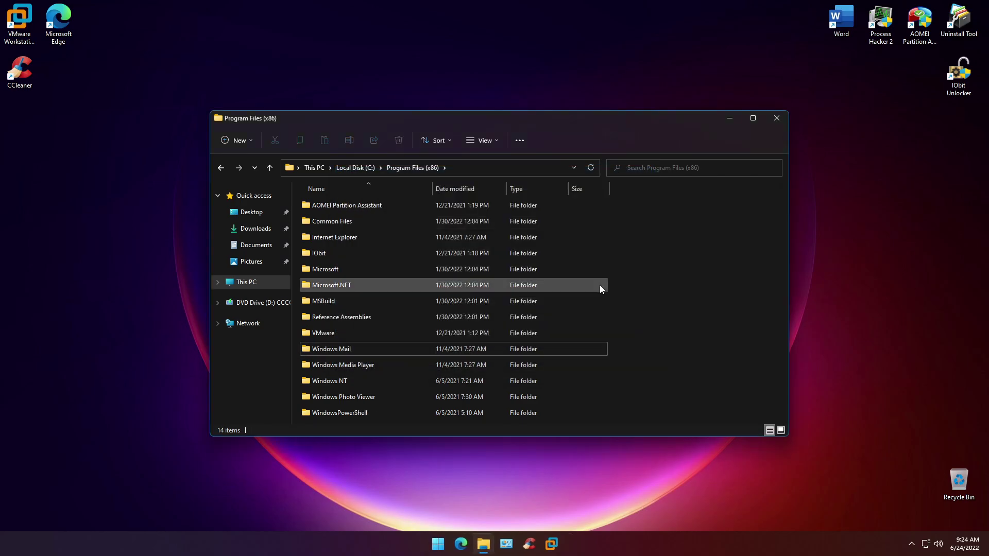
{"action": "left_click", "coordinate": [221, 167]}
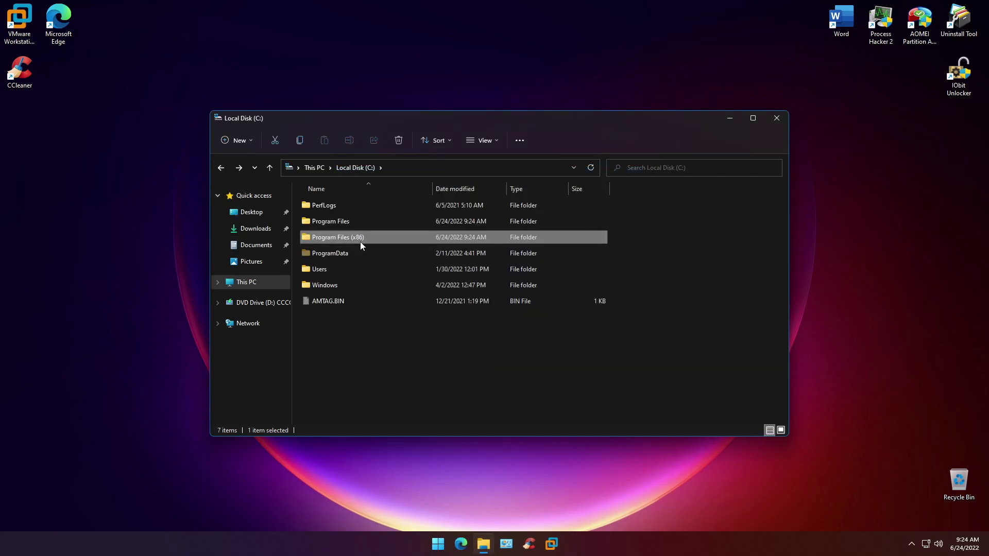
{"action": "double_click", "coordinate": [341, 252]}
{"action": "double_click", "coordinate": [334, 239]}
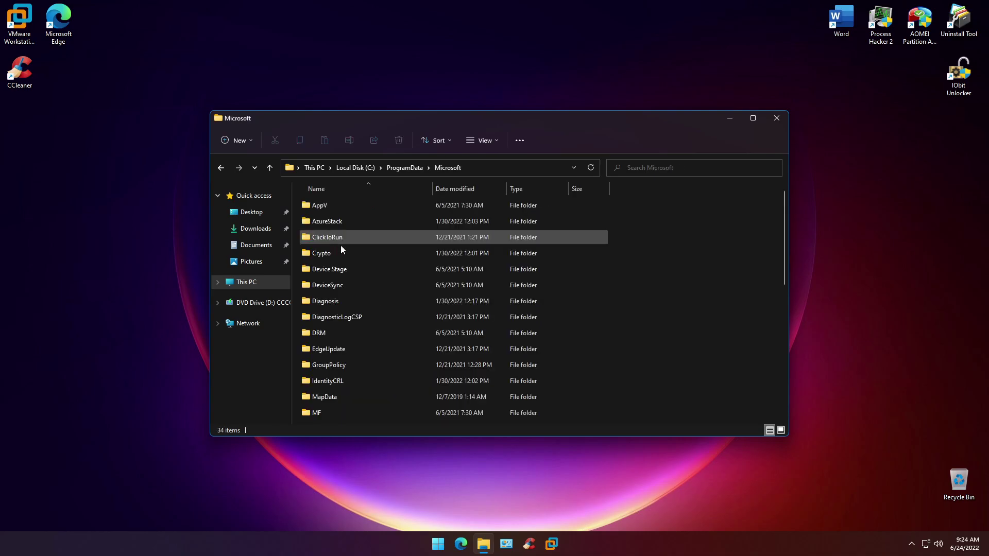
{"action": "scroll", "coordinate": [459, 303], "scroll_direction": "down", "scroll_amount": 7}
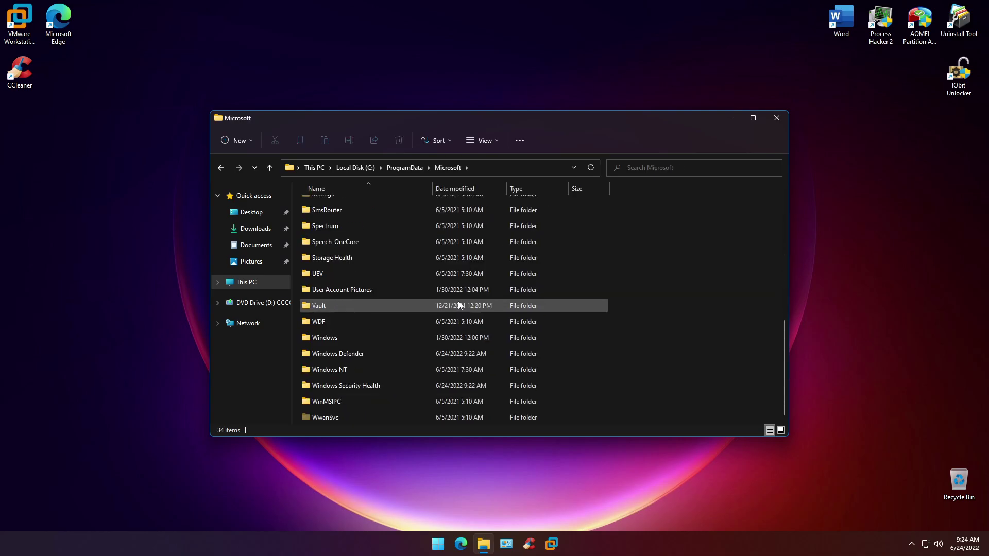
Delete the Windows Defender and Windows Security Health folders in ProgramData\Microsoft together with IObit Unlocker.
{"action": "left_click", "coordinate": [360, 355]}
{"action": "left_click", "coordinate": [364, 386], "text": "ctrl"}
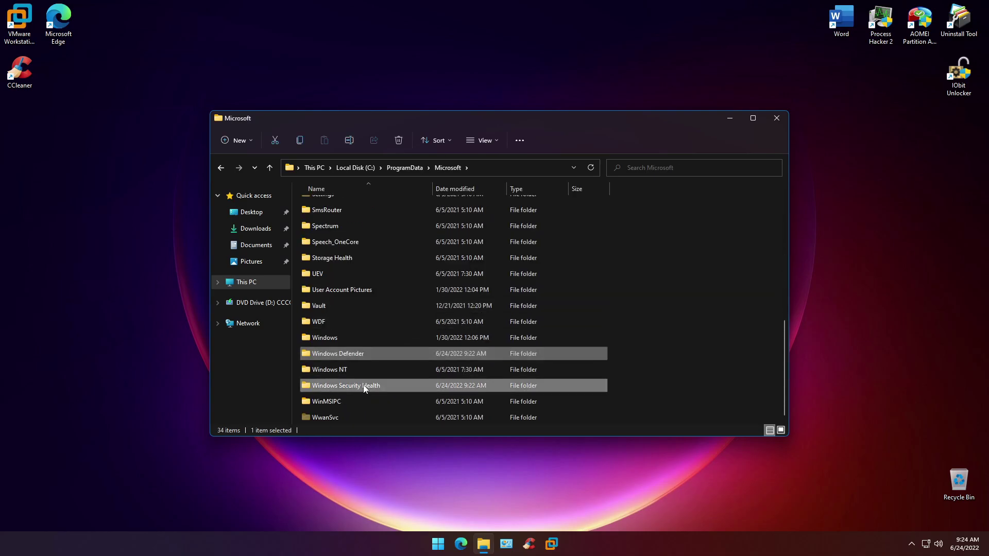
{"action": "right_click", "coordinate": [353, 356]}
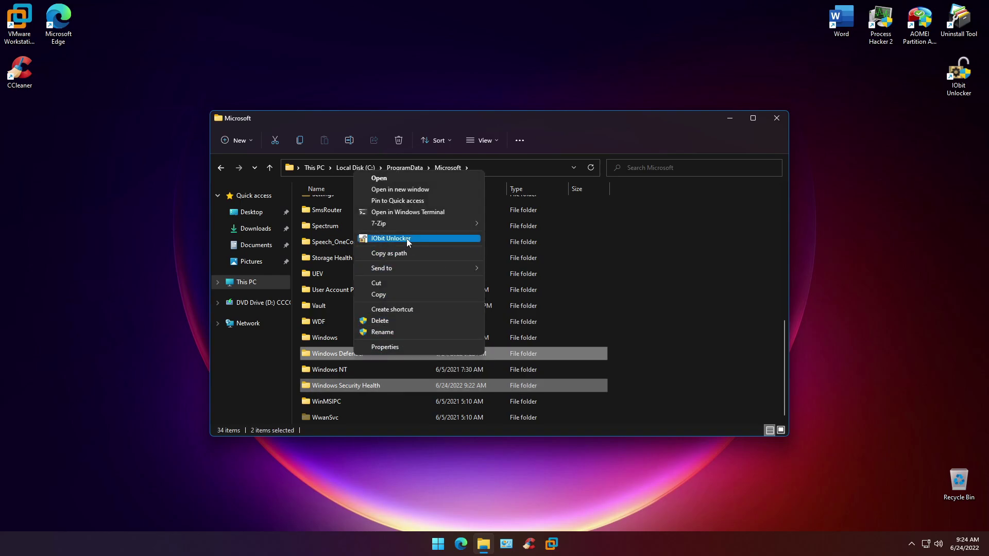
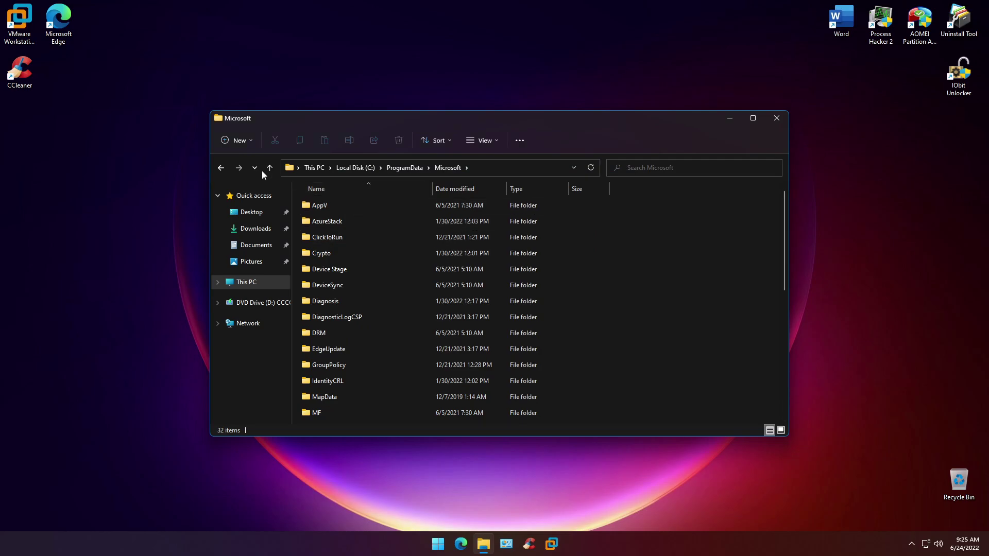
Browse from ProgramData\Microsoft to the drivers folder in C:\Windows\System32.
{"action": "left_click", "coordinate": [224, 172]}
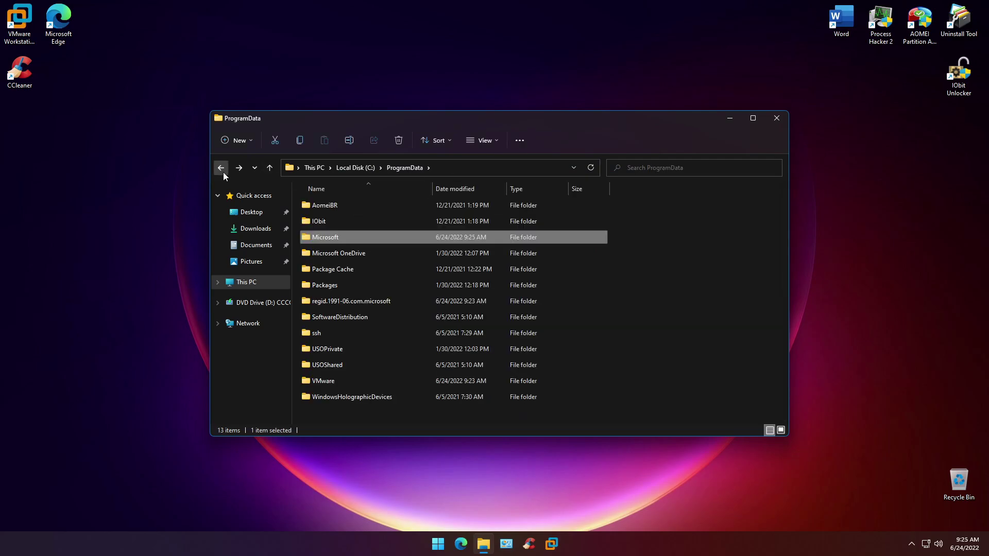
{"action": "left_click", "coordinate": [224, 172]}
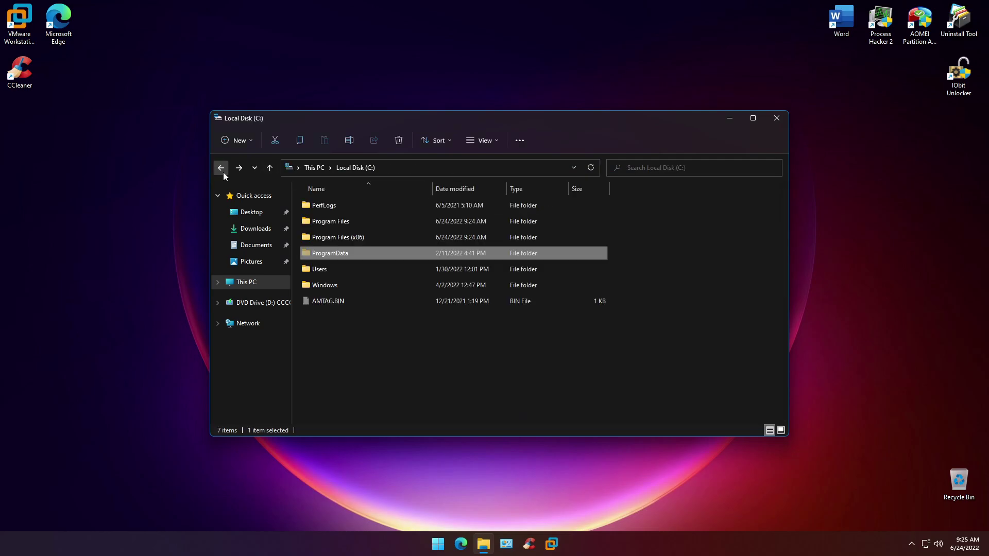
{"action": "double_click", "coordinate": [335, 289]}
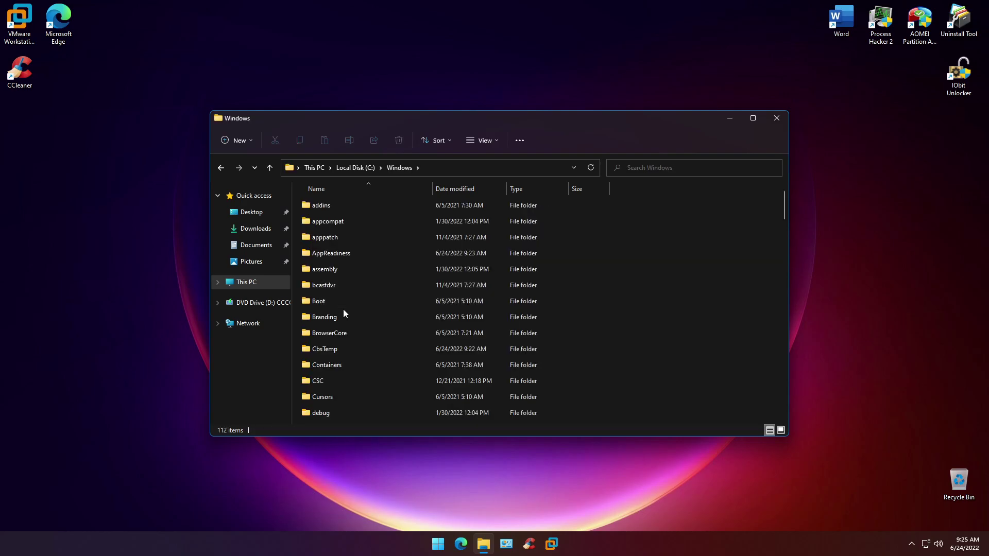
{"action": "scroll", "coordinate": [375, 303], "scroll_direction": "down", "scroll_amount": 5}
{"action": "scroll", "coordinate": [375, 303], "scroll_direction": "down", "scroll_amount": 16}
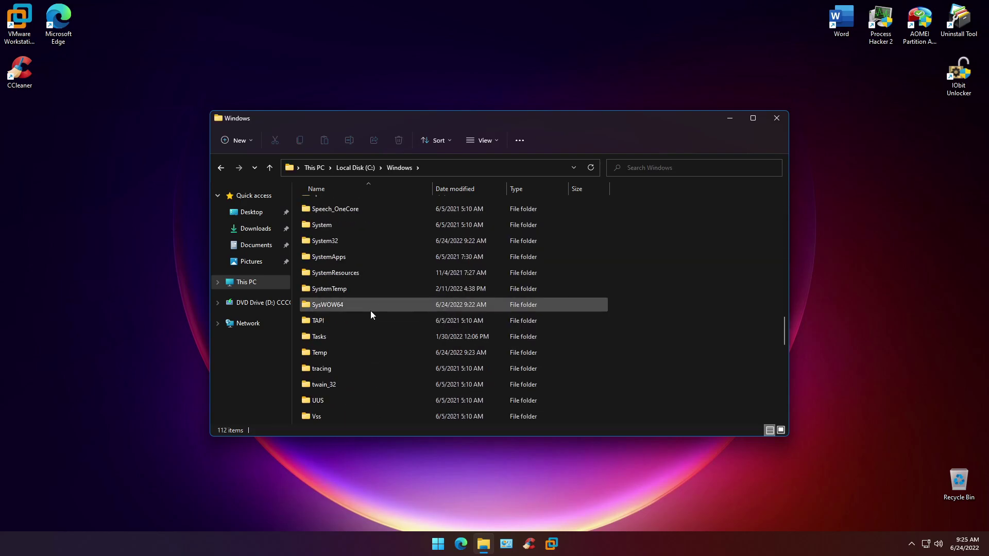
{"action": "double_click", "coordinate": [330, 245]}
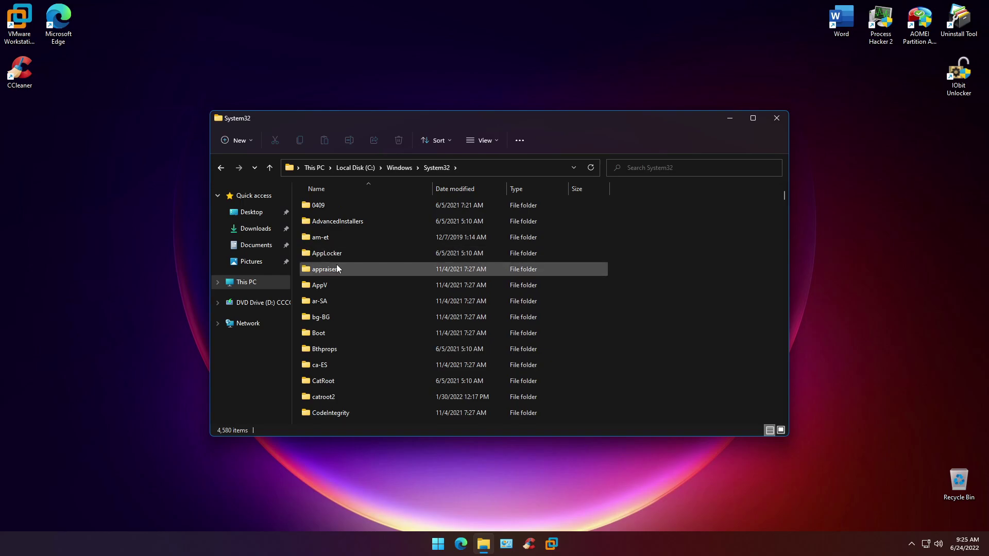
{"action": "scroll", "coordinate": [338, 267], "scroll_direction": "down", "scroll_amount": 4}
{"action": "scroll", "coordinate": [339, 270], "scroll_direction": "down", "scroll_amount": 1}
{"action": "double_click", "coordinate": [312, 369]}
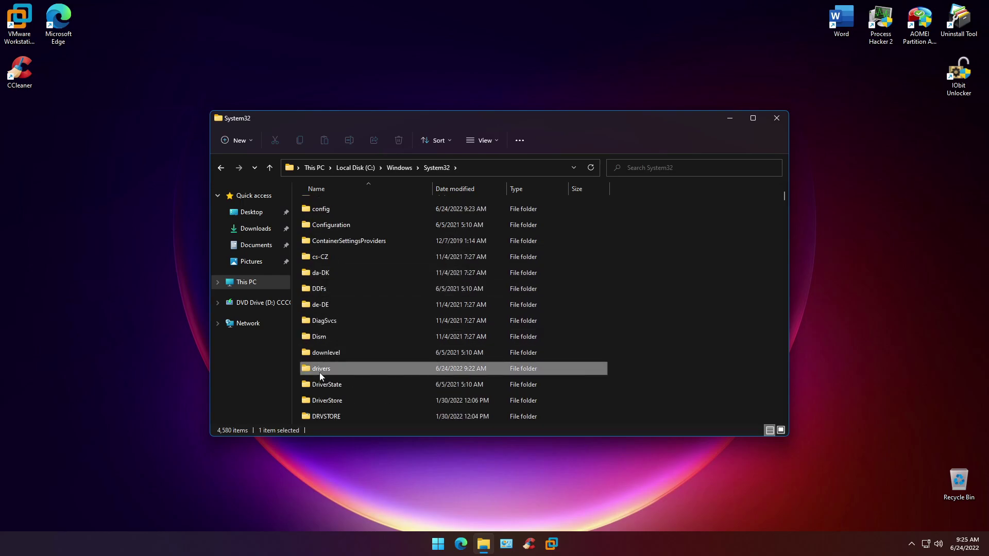
Permanently delete the wd folder in System32\drivers with IObit Unlocker in Forced Mode, and close the unlocker.
{"action": "left_click", "coordinate": [315, 270]}
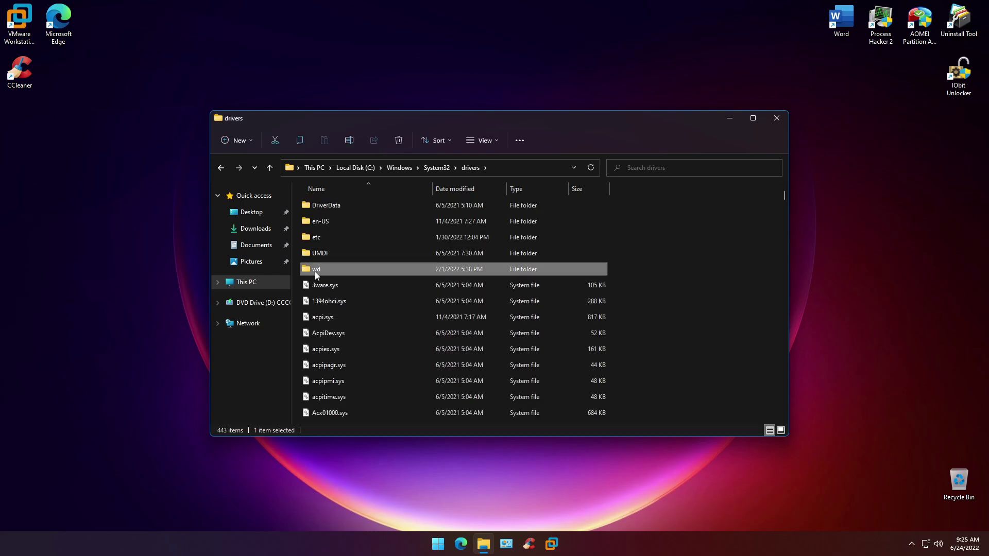
{"action": "right_click", "coordinate": [320, 269]}
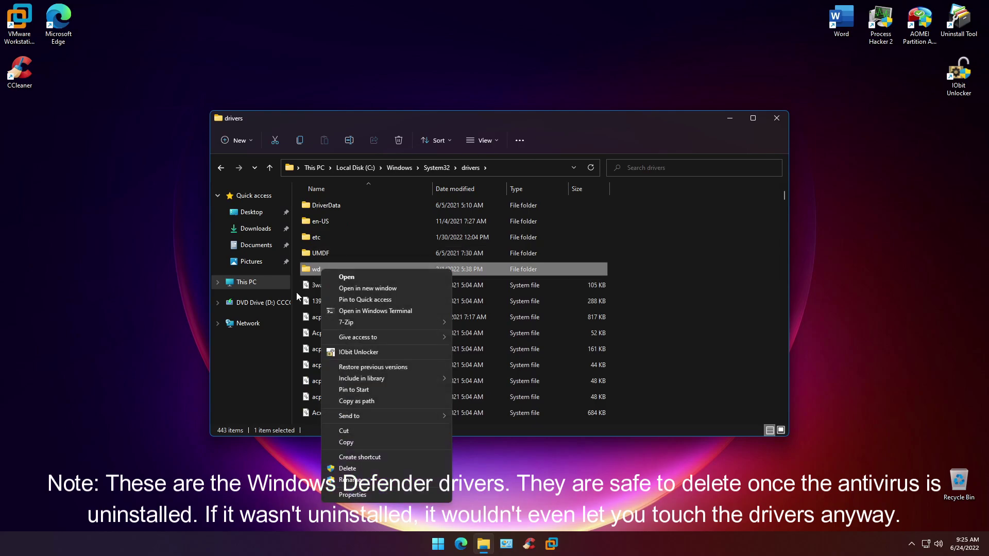
{"action": "left_click", "coordinate": [331, 352]}
{"action": "left_click", "coordinate": [455, 359]}
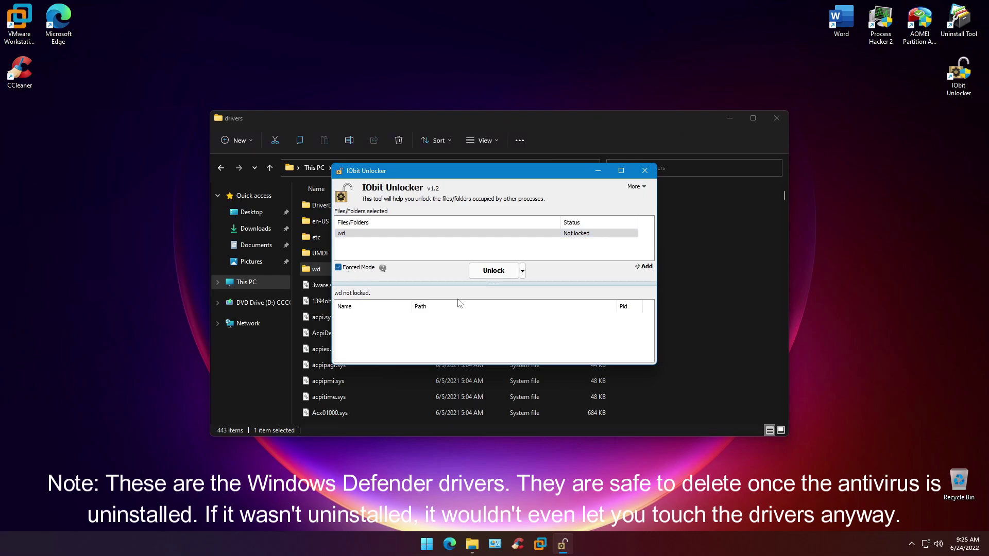
{"action": "left_click", "coordinate": [510, 286]}
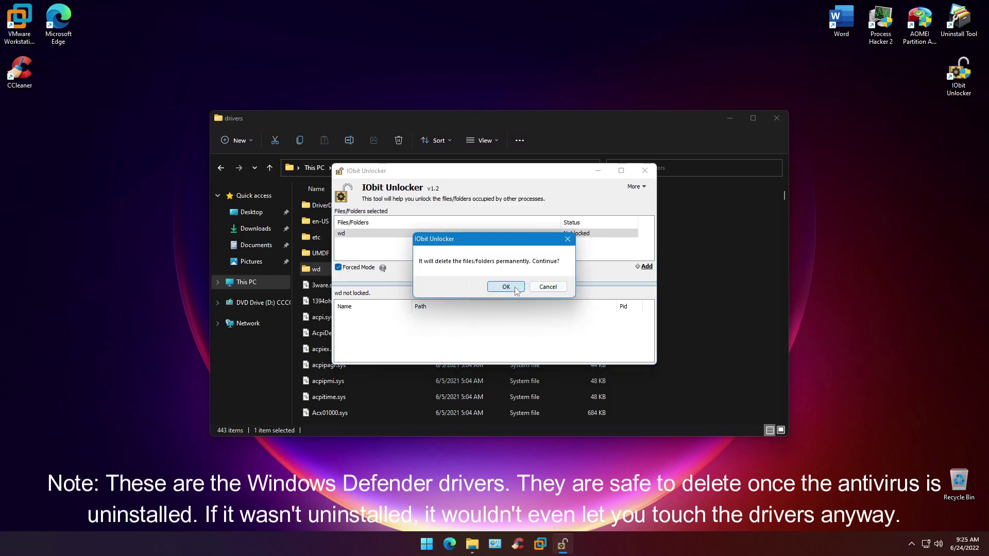
{"action": "left_click", "coordinate": [566, 287]}
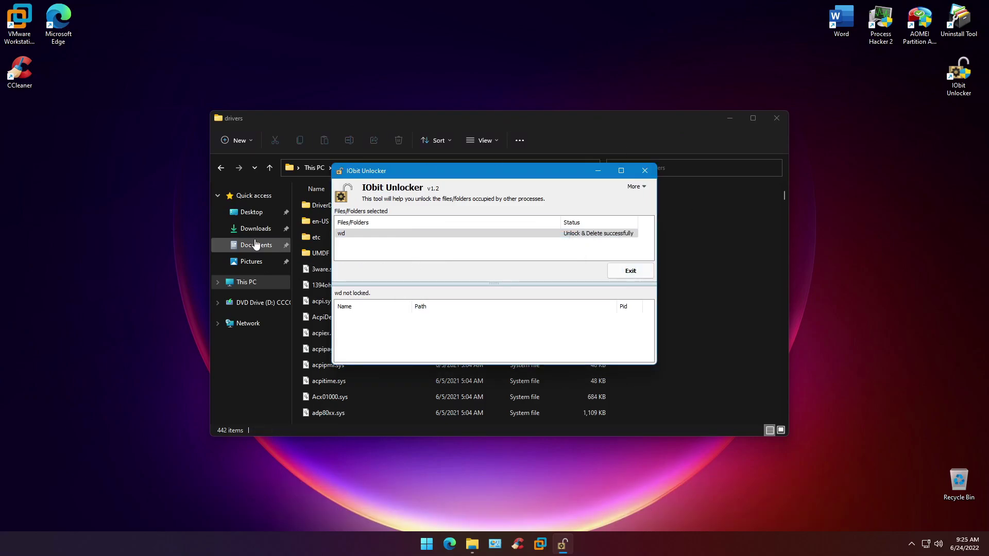
{"action": "left_click", "coordinate": [649, 173]}
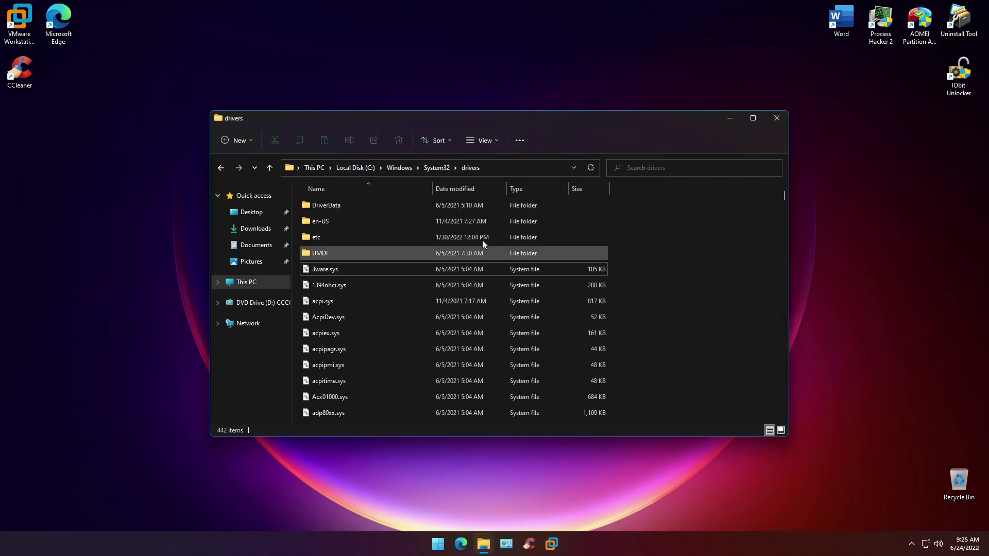
Browse to the Program Files folder on Local Disk (C:) and locate the WindowsApps folder.
{"action": "left_click", "coordinate": [221, 168]}
{"action": "left_click", "coordinate": [221, 168]}
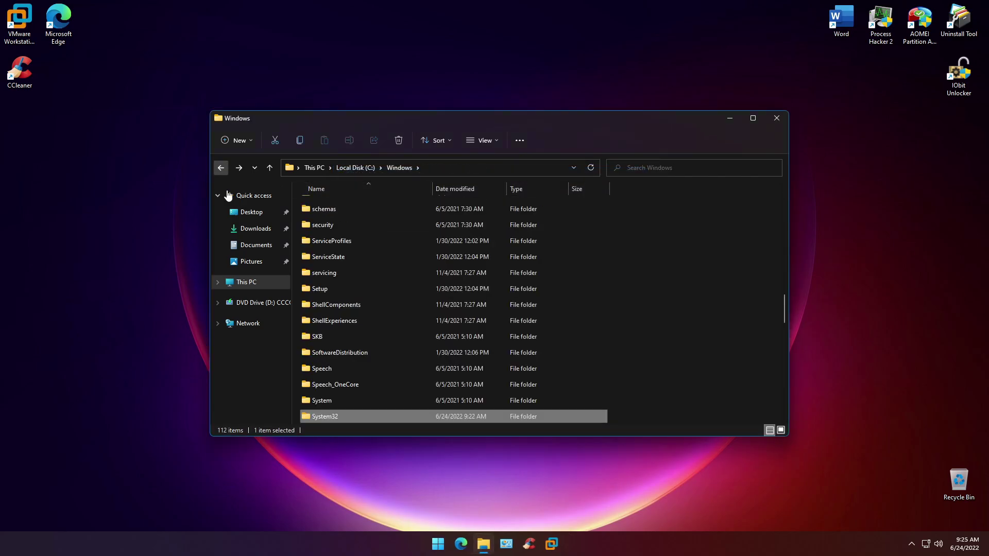
{"action": "left_click", "coordinate": [246, 282]}
{"action": "left_click", "coordinate": [449, 346]}
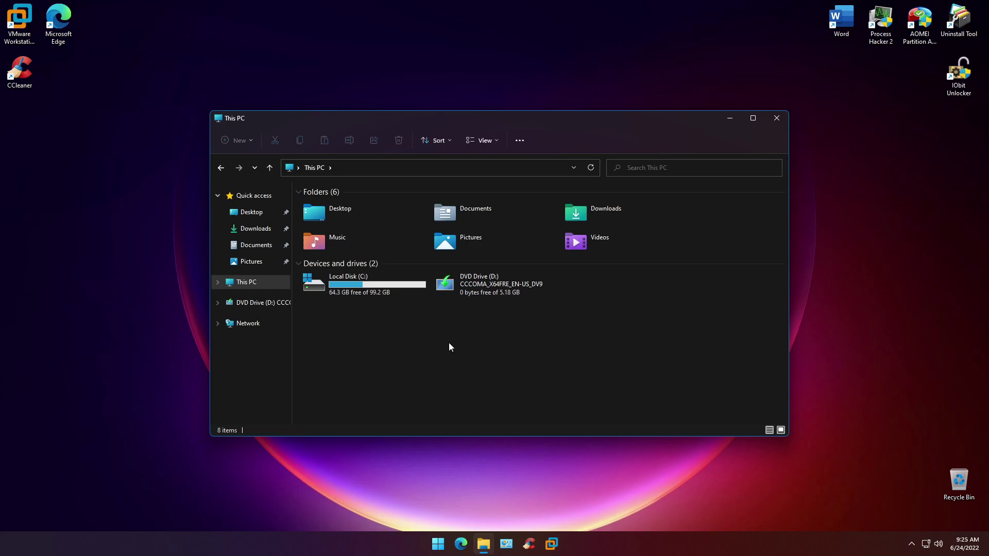
{"action": "double_click", "coordinate": [363, 281]}
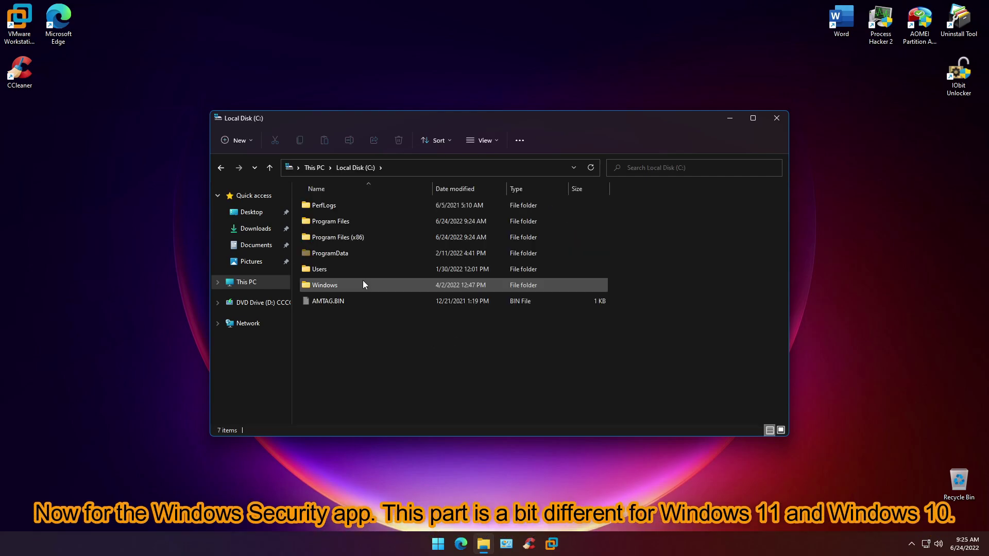
{"action": "left_click", "coordinate": [329, 225]}
{"action": "double_click", "coordinate": [329, 223]}
{"action": "scroll", "coordinate": [348, 263], "scroll_direction": "down", "scroll_amount": 2}
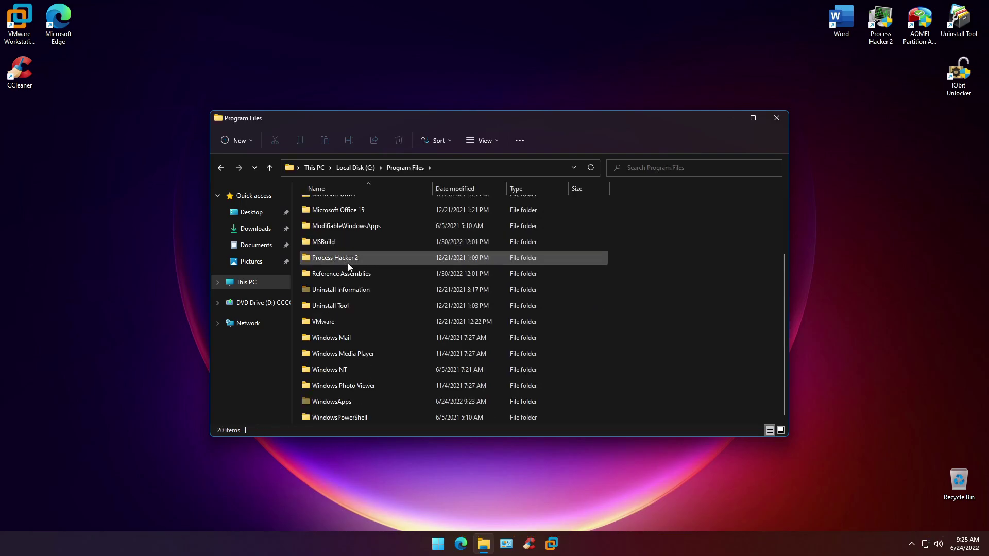
Open the advanced security settings of the WindowsApps folder from its properties.
{"action": "right_click", "coordinate": [342, 403]}
{"action": "left_click", "coordinate": [360, 396]}
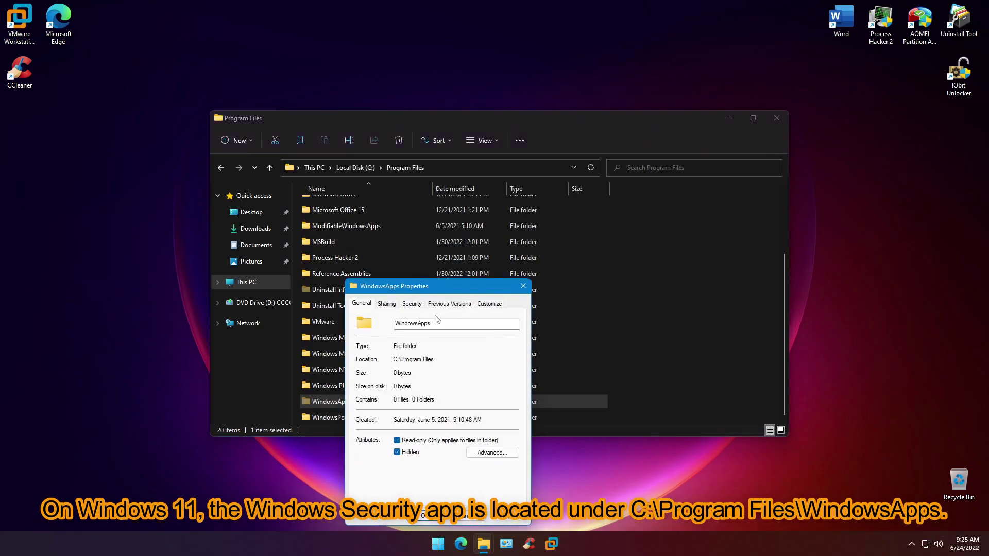
{"action": "left_click", "coordinate": [411, 304]}
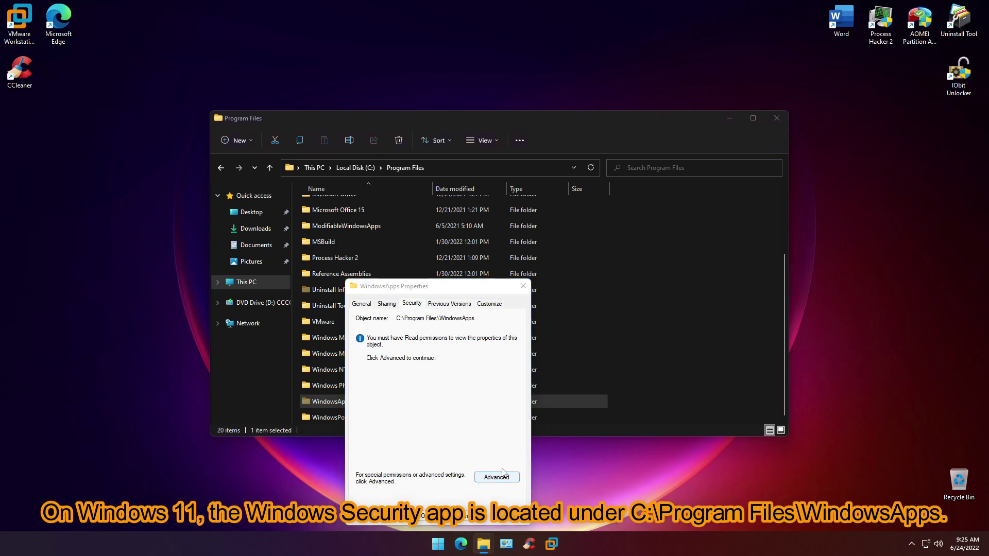
{"action": "left_click", "coordinate": [496, 478]}
Change the owner of the WindowsApps folder to Everyone, choosing it from the list of users and groups found.
{"action": "left_click", "coordinate": [462, 179]}
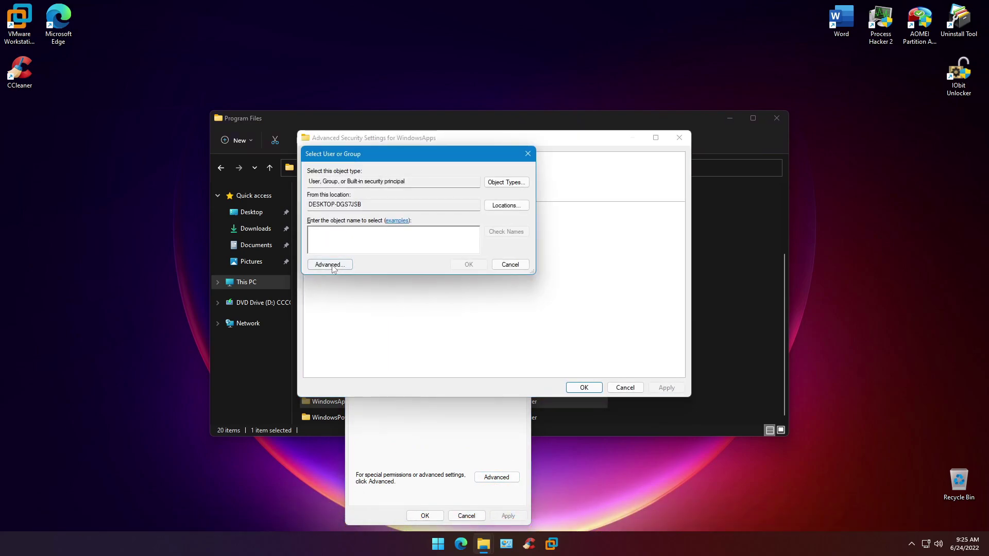
{"action": "left_click", "coordinate": [329, 267]}
{"action": "left_click", "coordinate": [545, 267]}
{"action": "scroll", "coordinate": [388, 406], "scroll_direction": "down", "scroll_amount": 4}
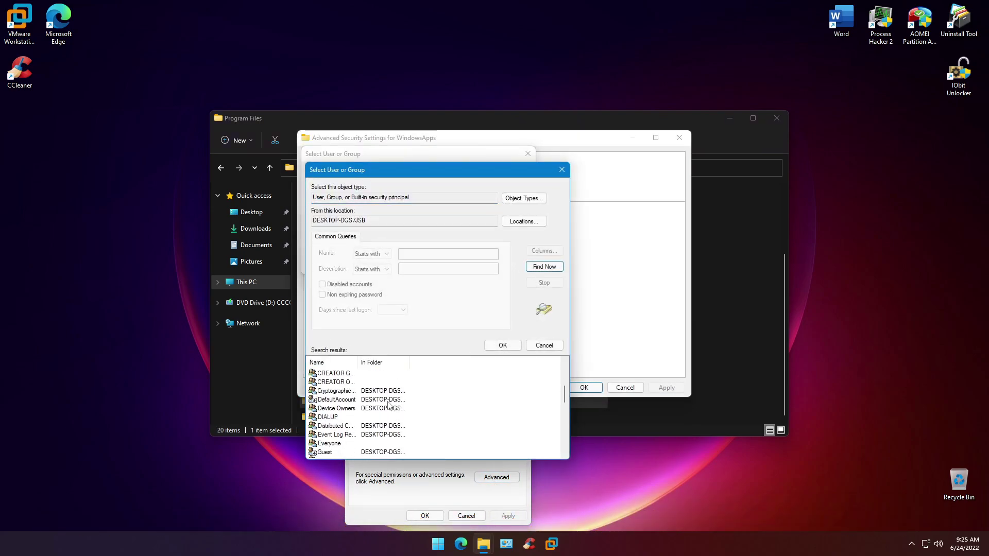
{"action": "left_click", "coordinate": [339, 444]}
{"action": "left_click", "coordinate": [503, 346]}
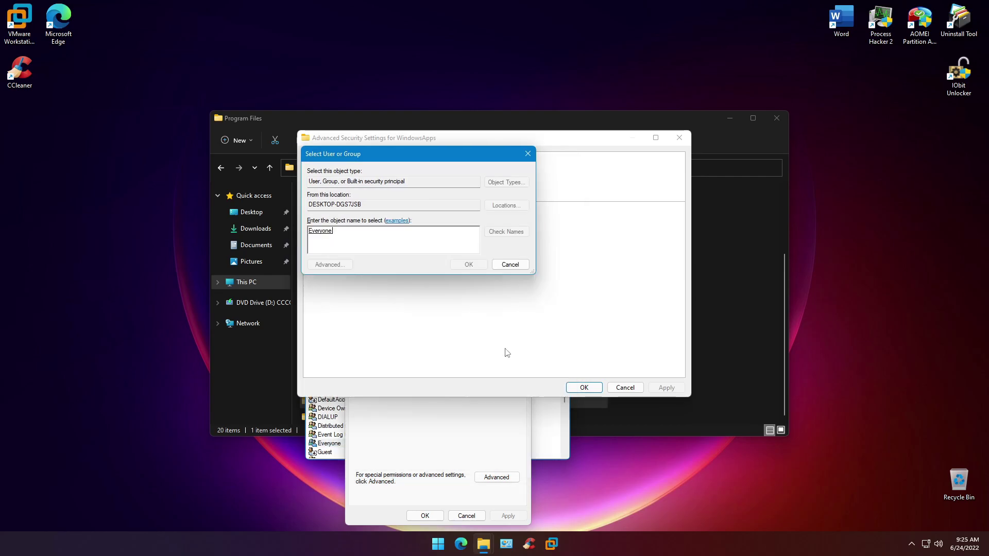
{"action": "left_click", "coordinate": [477, 263]}
Apply the WindowsApps ownership change to all subcontainers and objects, and close the security settings and folder properties.
{"action": "left_click", "coordinate": [357, 191]}
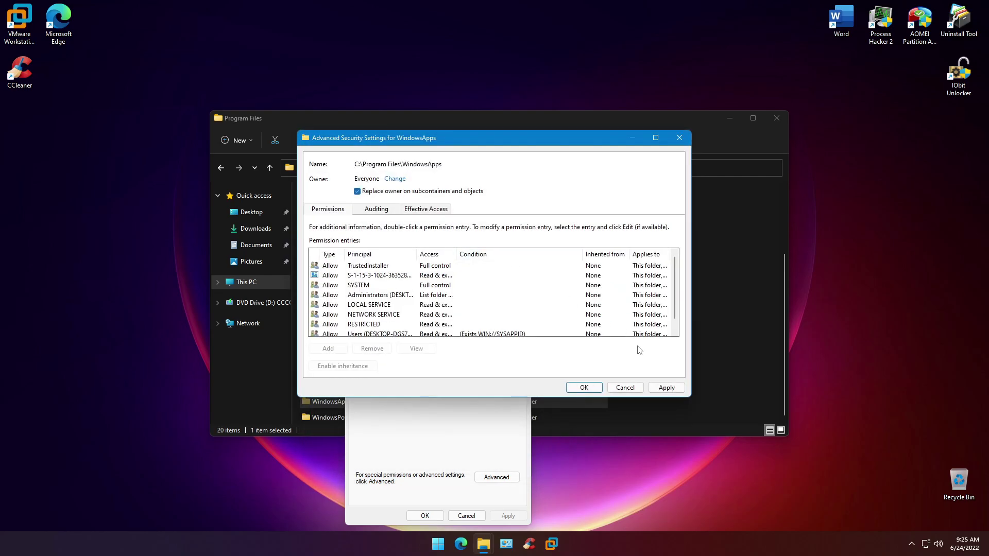
{"action": "left_click", "coordinate": [666, 389]}
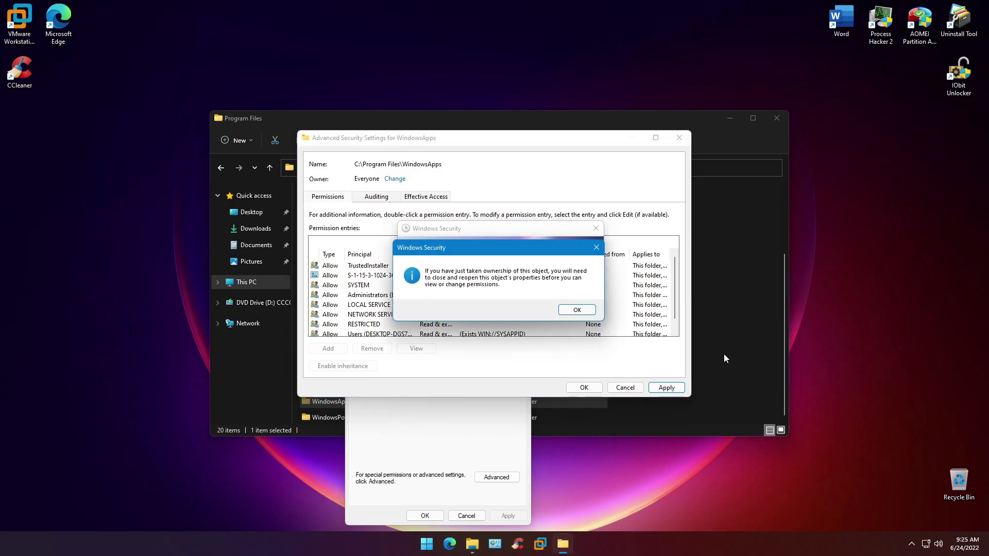
{"action": "left_click", "coordinate": [576, 309]}
{"action": "left_click", "coordinate": [592, 385]}
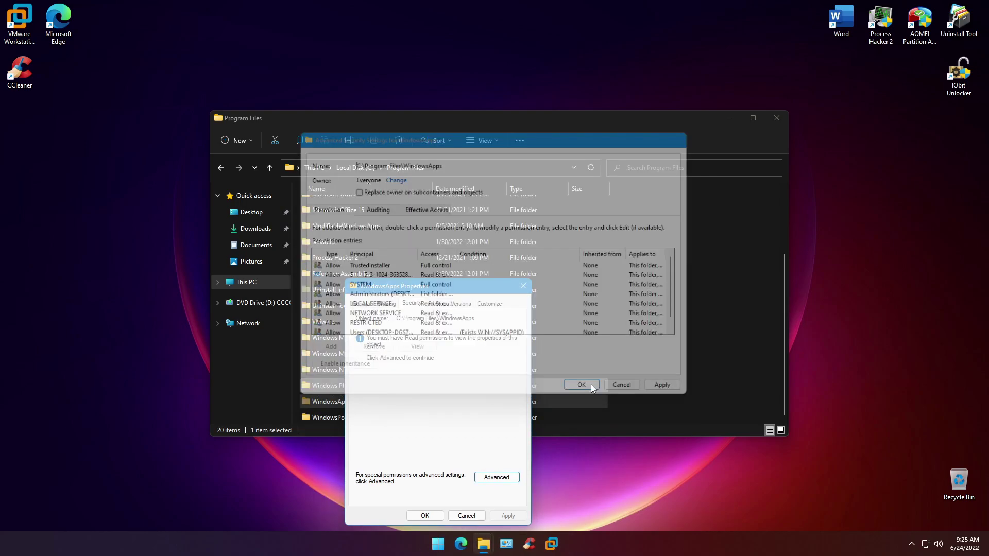
{"action": "left_click", "coordinate": [521, 291]}
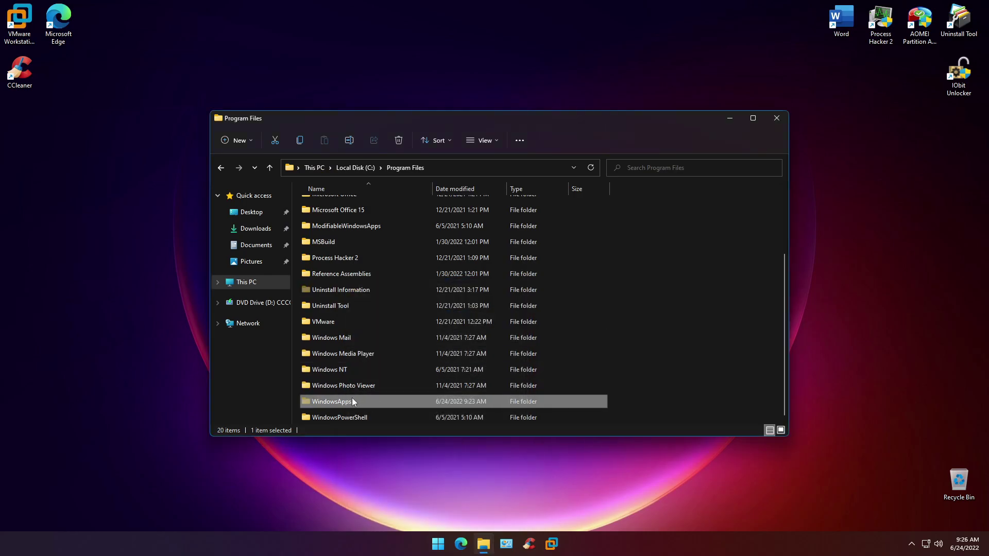
Open the WindowsApps folder, granting permanent access to it.
{"action": "double_click", "coordinate": [352, 398]}
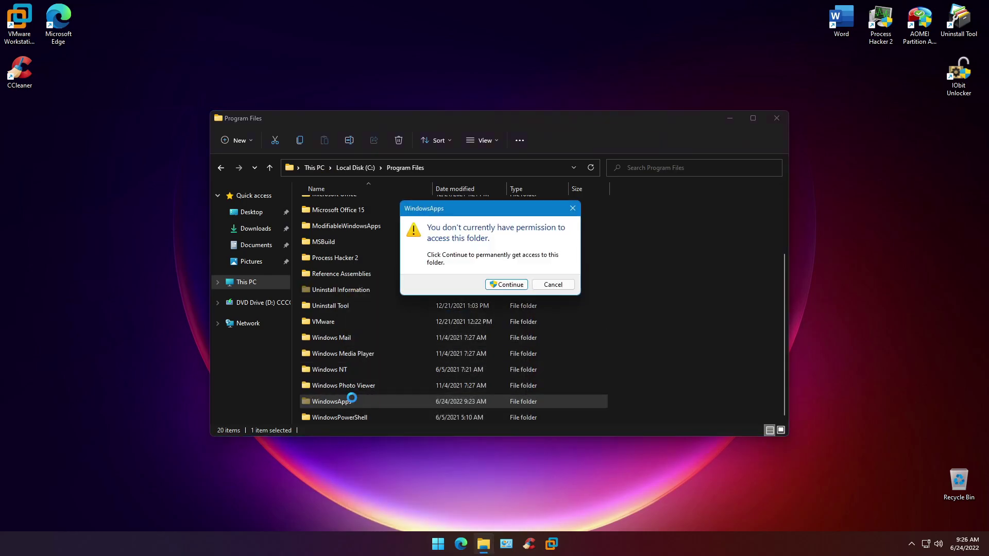
{"action": "left_click", "coordinate": [506, 285]}
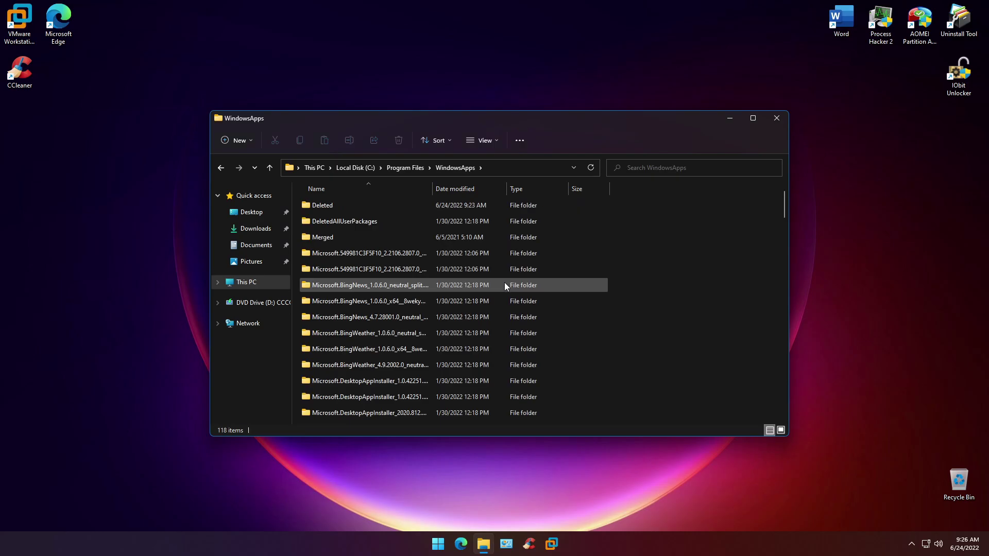
Try to delete the Microsoft.SecHealthUI_1000.22000.1.0 folder with IObit Unlocker, using Unlock & Delete in Forced Mode.
{"action": "scroll", "coordinate": [570, 297], "scroll_direction": "down", "scroll_amount": 10}
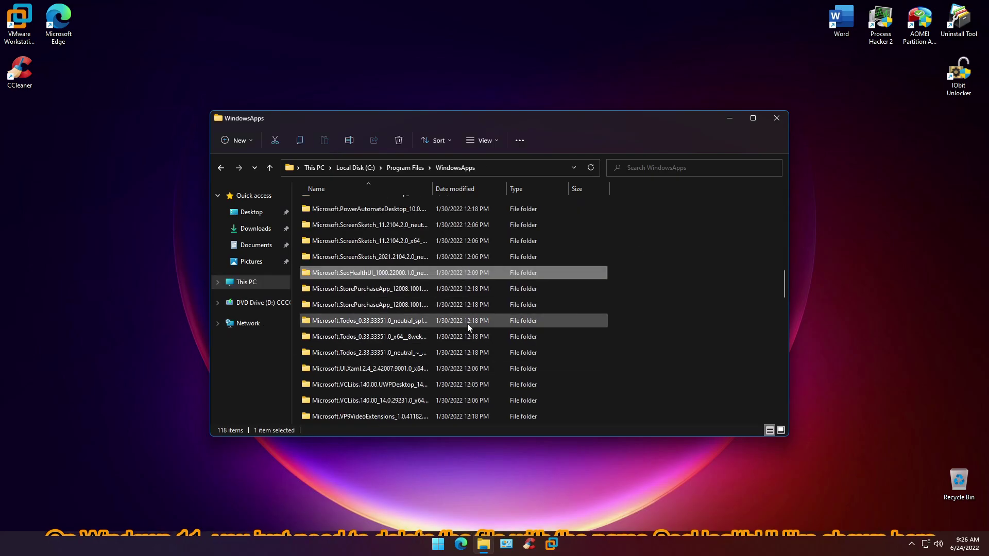
{"action": "right_click", "coordinate": [362, 278]}
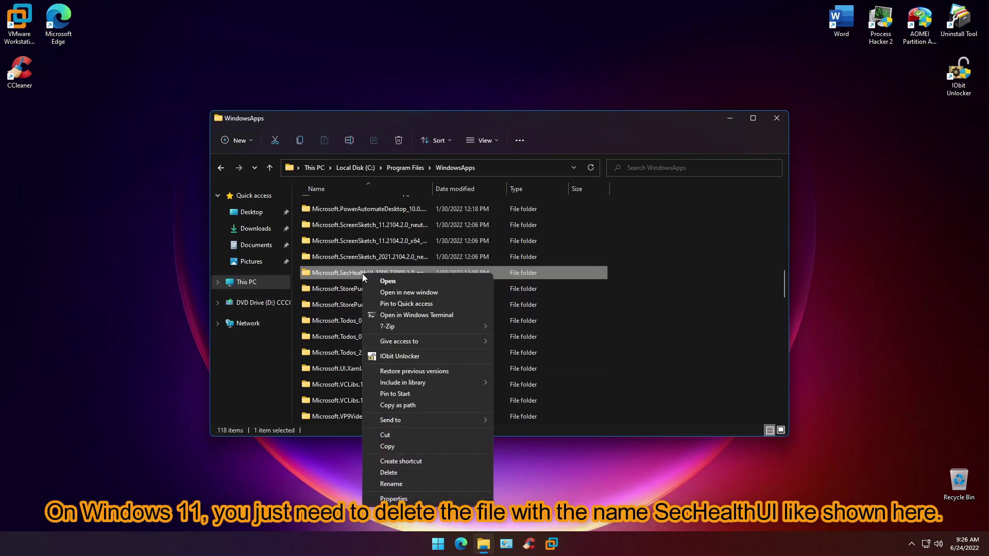
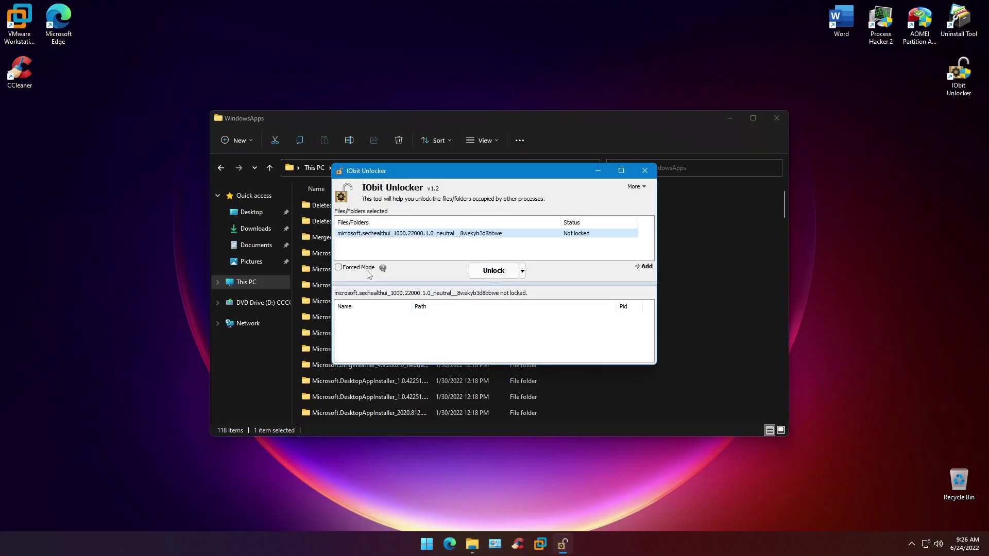
{"action": "left_click", "coordinate": [363, 268]}
{"action": "left_click", "coordinate": [523, 272]}
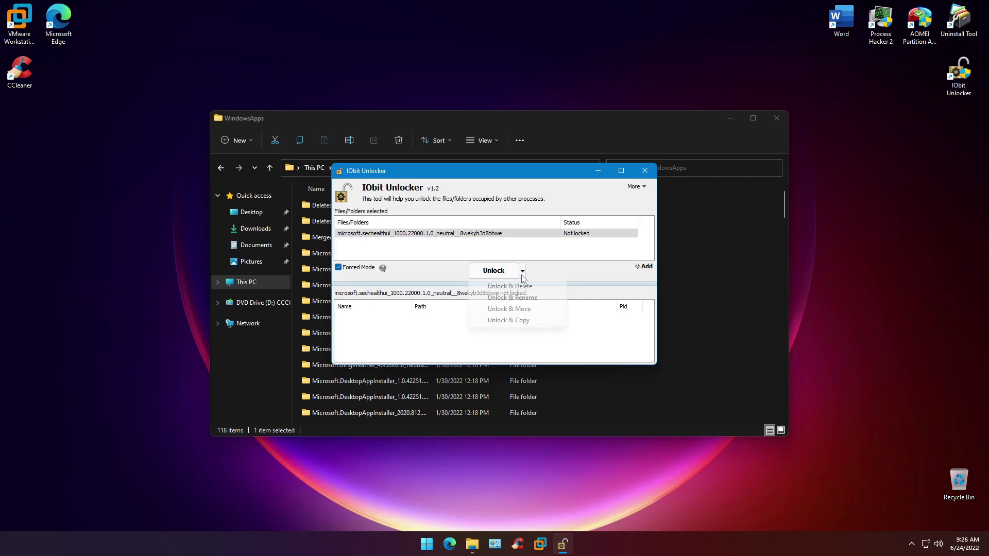
{"action": "left_click", "coordinate": [515, 284]}
{"action": "left_click", "coordinate": [515, 285]}
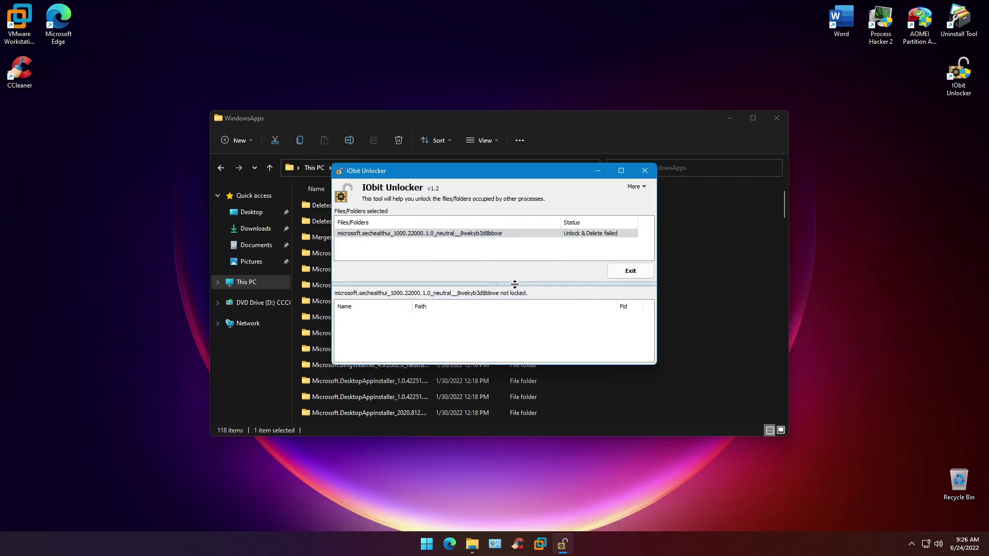
{"action": "left_click", "coordinate": [644, 170]}
Delete the Microsoft.SecHealthUI_1000.22000.1.0 folder directly from WindowsApps and close the folder window.
{"action": "scroll", "coordinate": [558, 278], "scroll_direction": "down", "scroll_amount": 8}
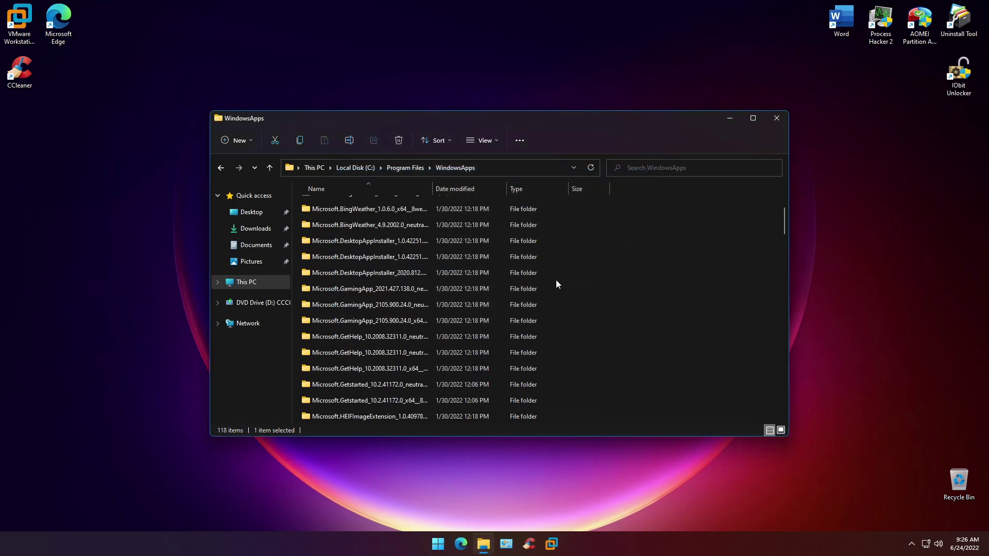
{"action": "scroll", "coordinate": [662, 315], "scroll_direction": "down", "scroll_amount": 3}
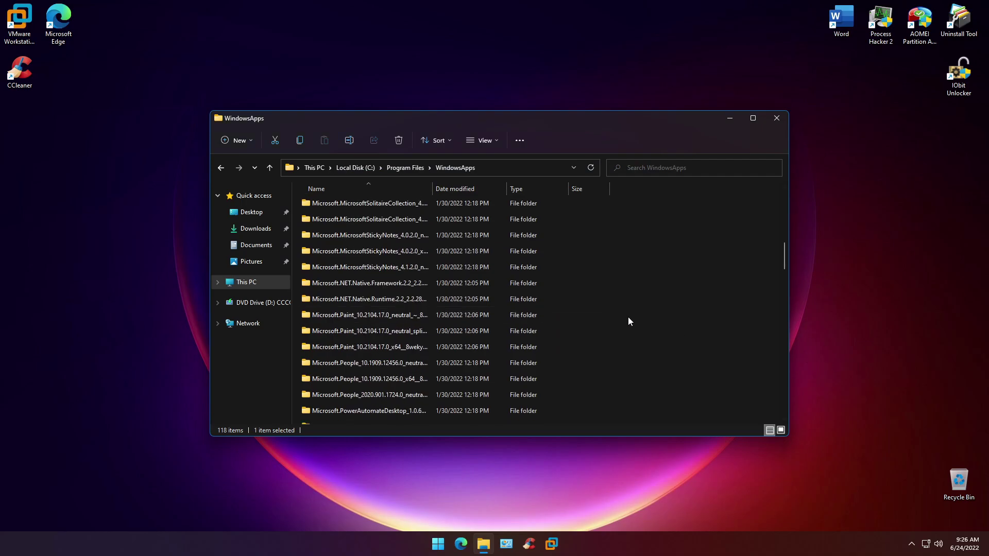
{"action": "scroll", "coordinate": [570, 326], "scroll_direction": "down", "scroll_amount": 5}
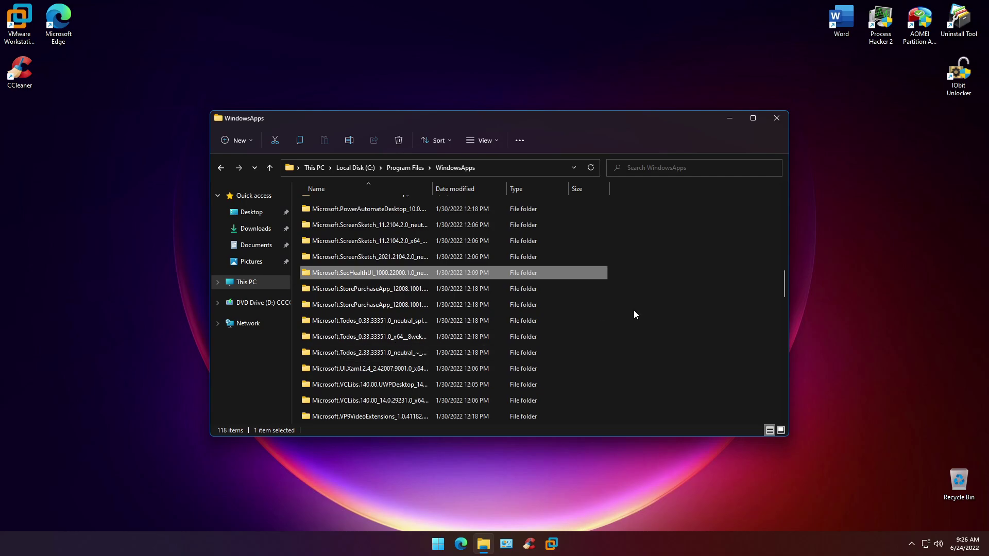
{"action": "key", "text": "Delete"}
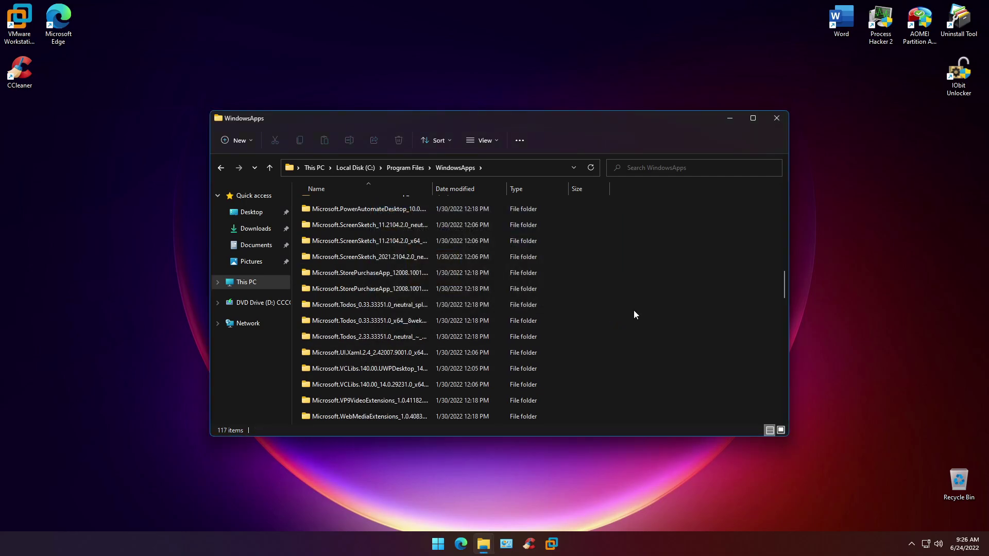
{"action": "scroll", "coordinate": [635, 314], "scroll_direction": "down", "scroll_amount": 3}
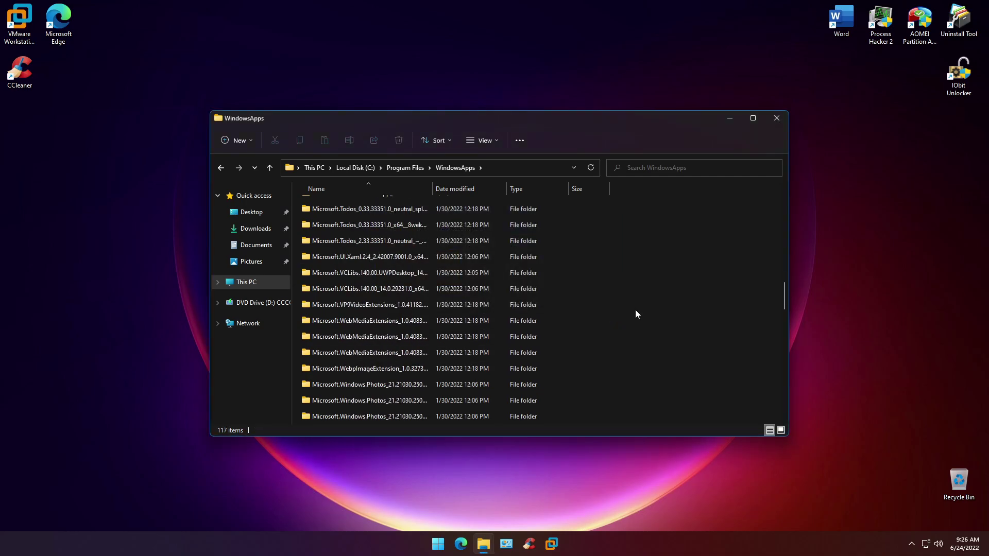
{"action": "left_click", "coordinate": [778, 119]}
Check the list of all apps for Windows Security and try to launch it.
{"action": "left_click", "coordinate": [435, 543]}
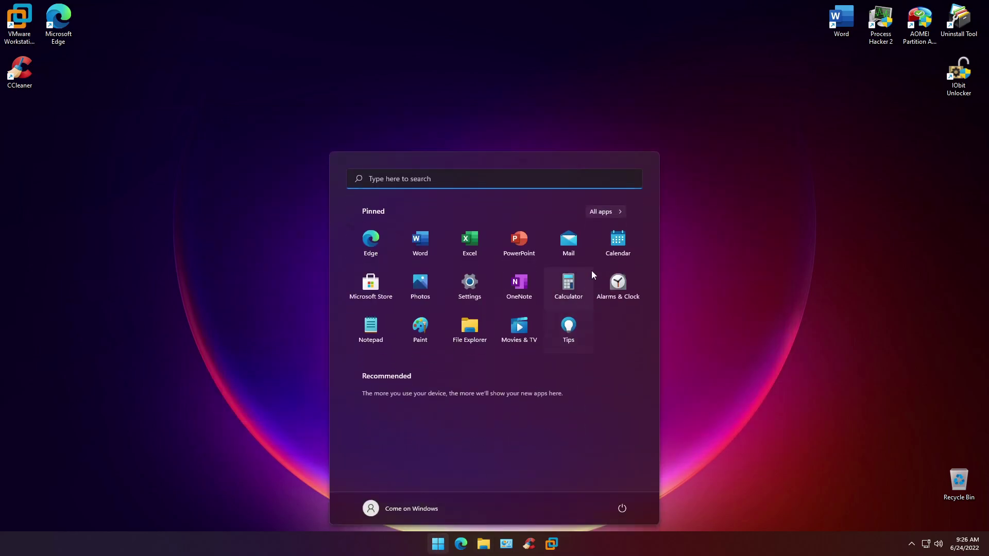
{"action": "left_click", "coordinate": [604, 213]}
{"action": "scroll", "coordinate": [471, 342], "scroll_direction": "down", "scroll_amount": 8}
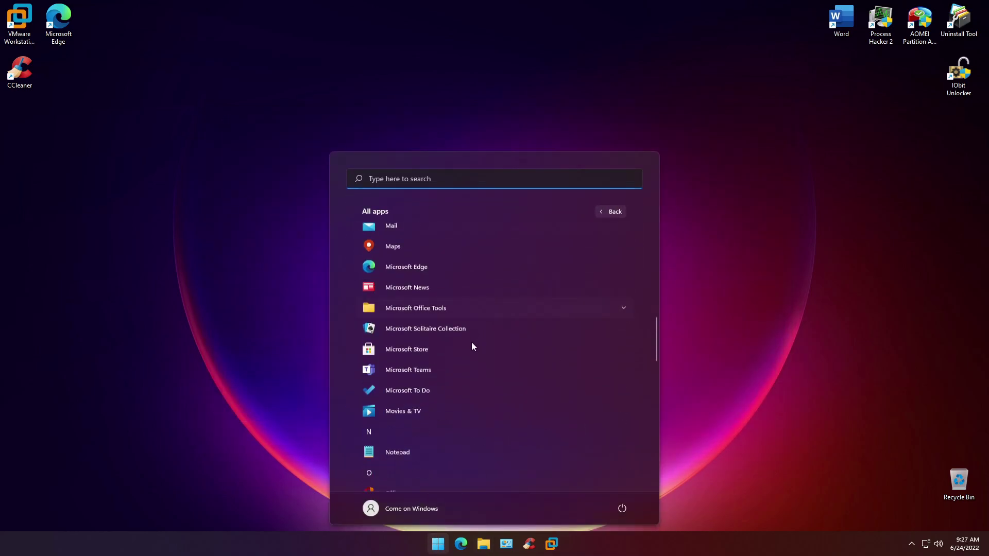
{"action": "scroll", "coordinate": [471, 341], "scroll_direction": "down", "scroll_amount": 5}
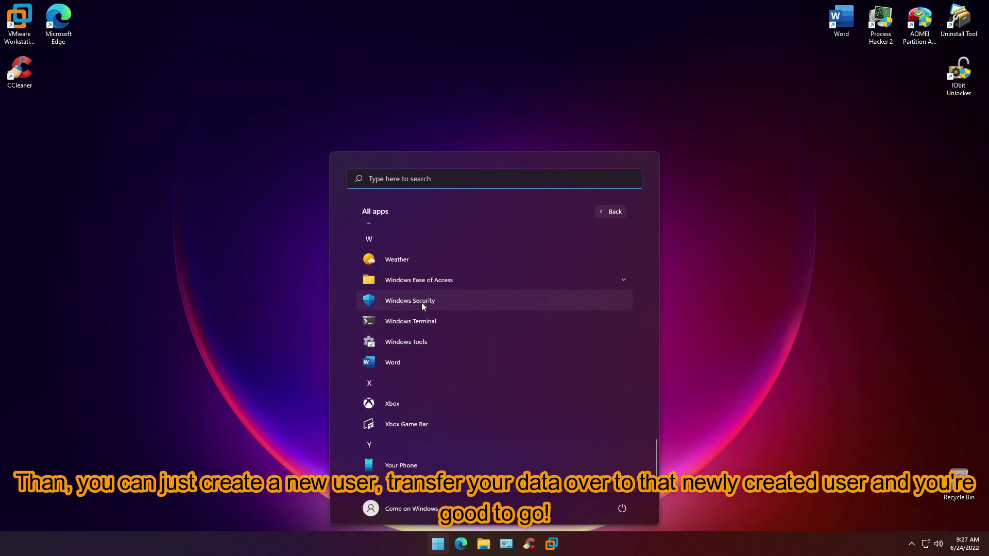
{"action": "left_click", "coordinate": [422, 302]}
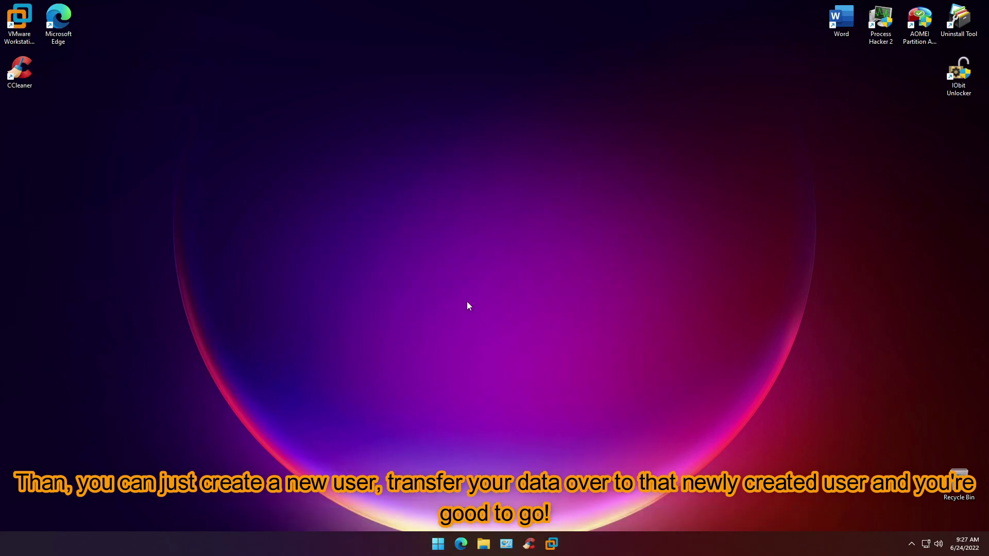
{"action": "left_click", "coordinate": [440, 542]}
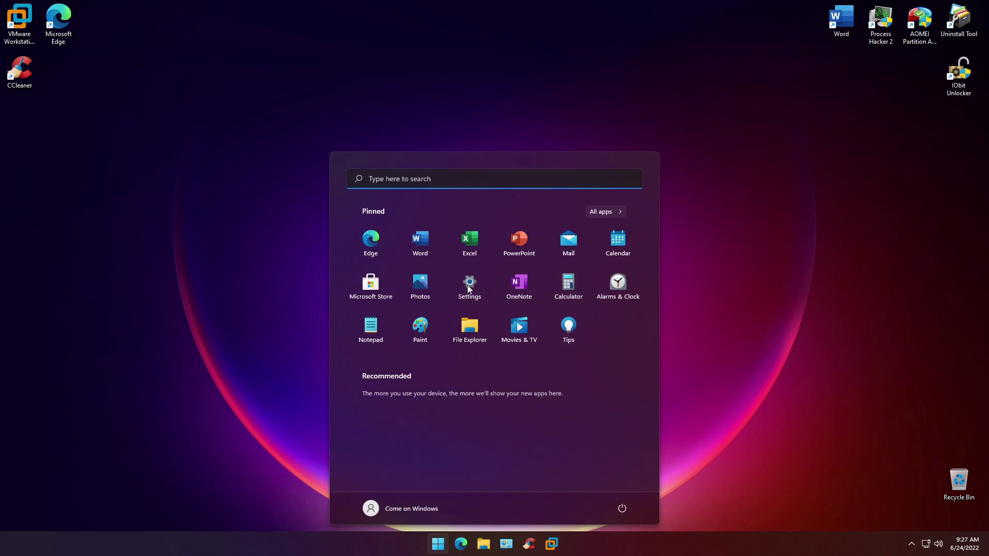
{"action": "left_click", "coordinate": [613, 213]}
{"action": "scroll", "coordinate": [536, 305], "scroll_direction": "down", "scroll_amount": 3}
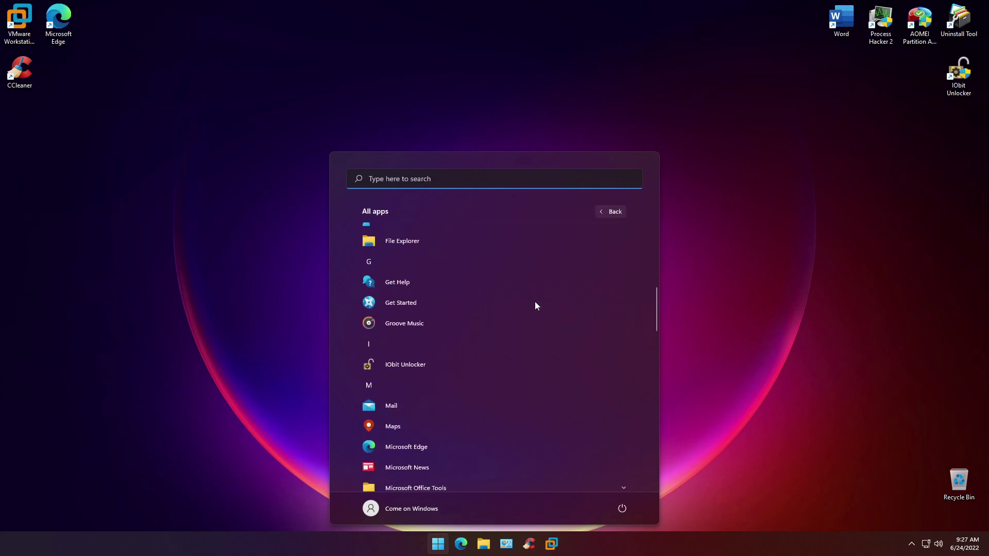
{"action": "left_click", "coordinate": [806, 282]}
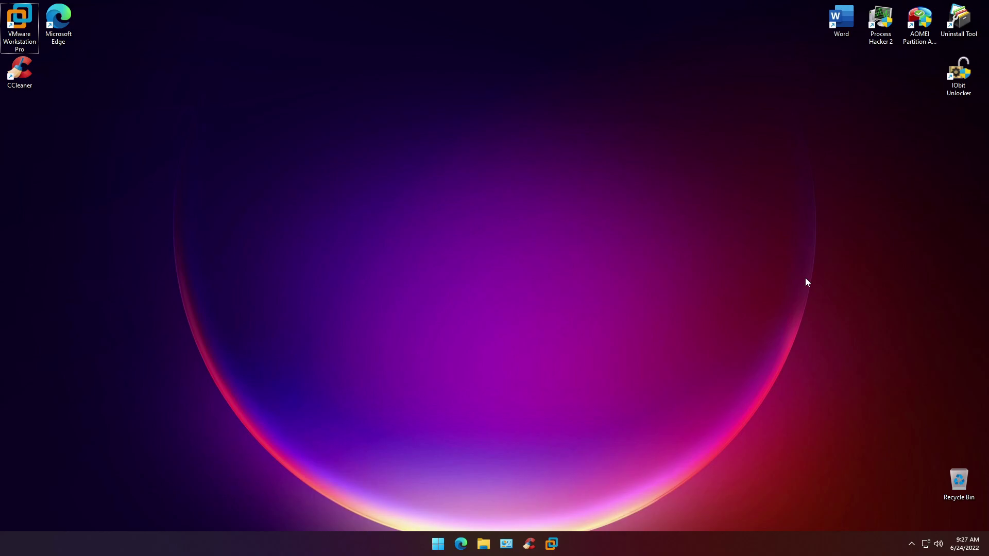
Open the Family & other users page of the Accounts settings.
{"action": "left_click", "coordinate": [444, 543]}
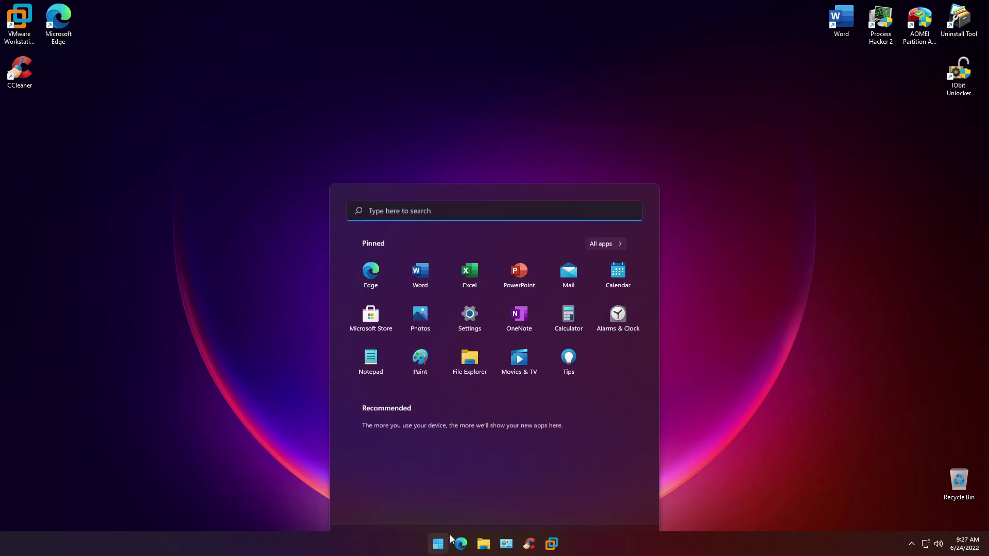
{"action": "left_click", "coordinate": [621, 508]}
{"action": "left_click", "coordinate": [624, 483]}
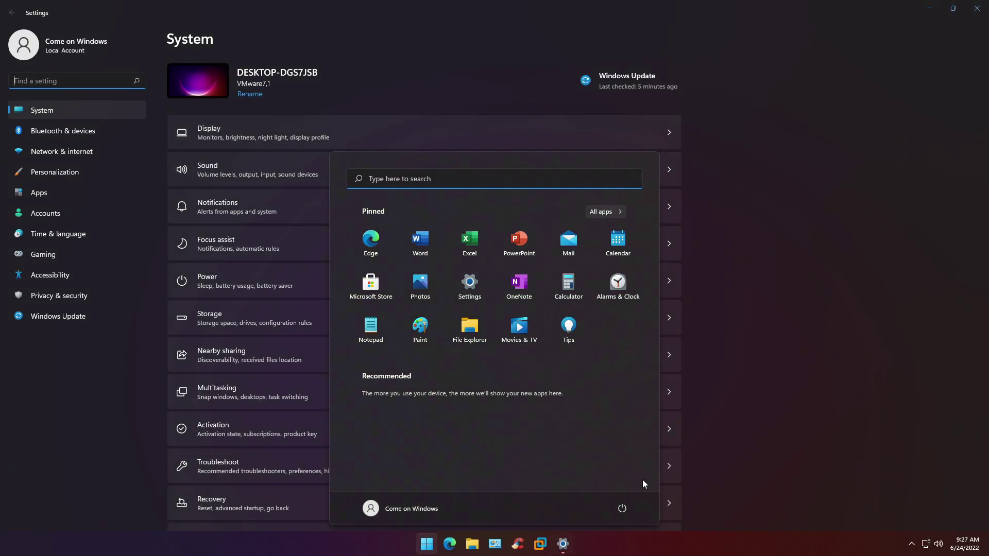
{"action": "left_click", "coordinate": [571, 541]}
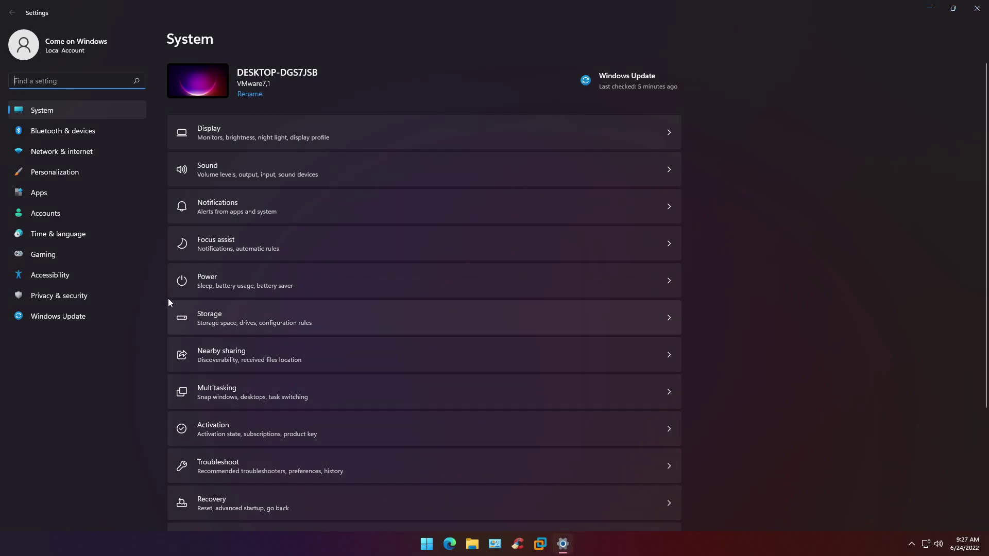
{"action": "left_click", "coordinate": [57, 213]}
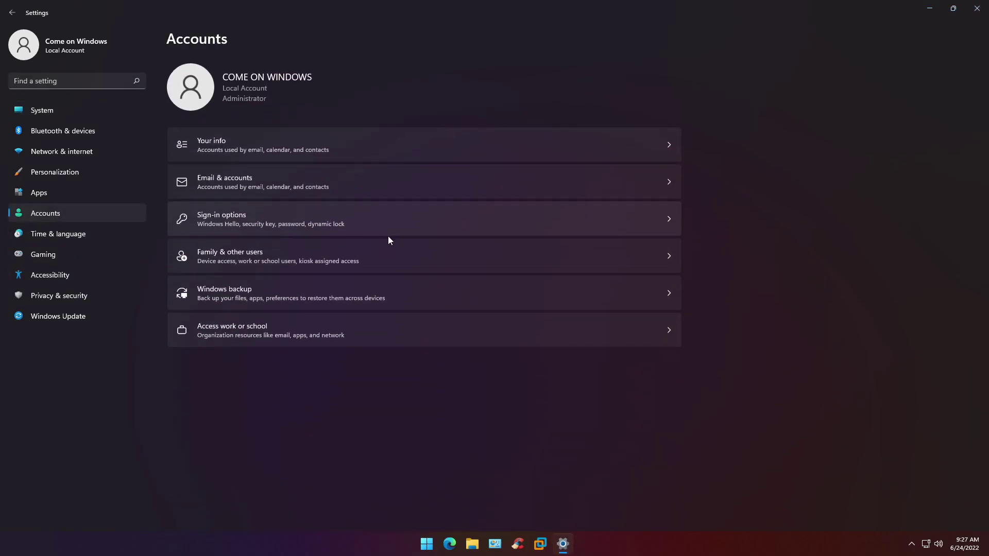
{"action": "left_click", "coordinate": [269, 263]}
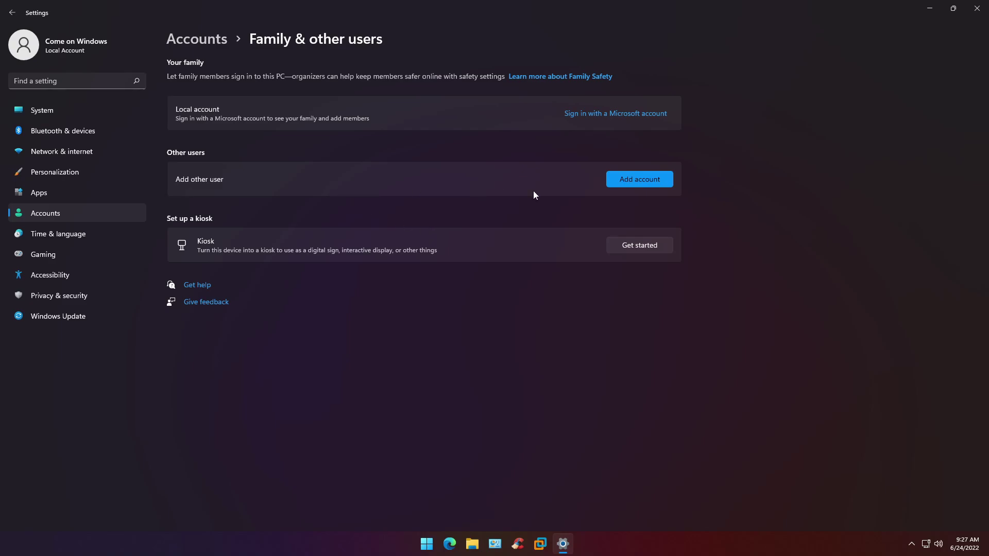
Add a local account named User without a Microsoft sign-in and without a password.
{"action": "left_click", "coordinate": [612, 186]}
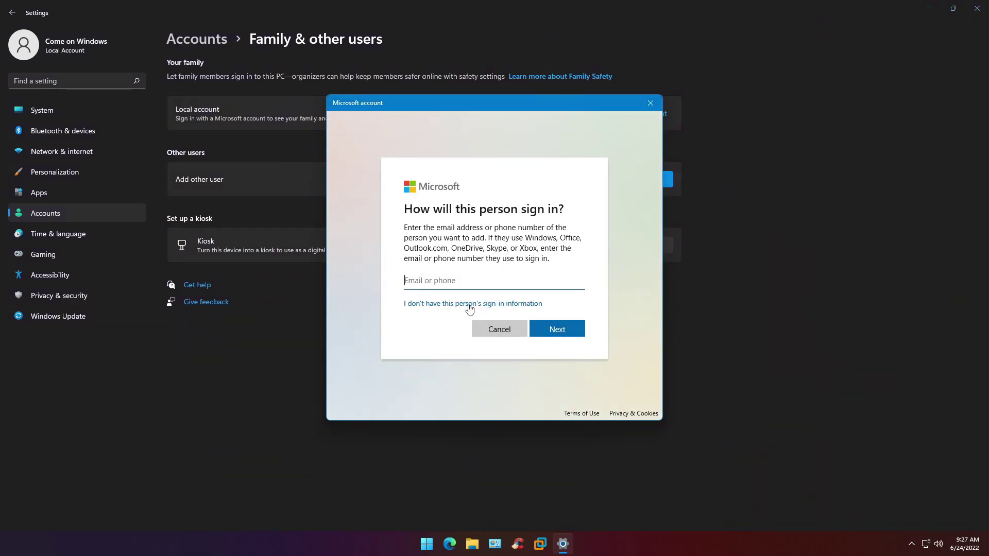
{"action": "left_click", "coordinate": [469, 304]}
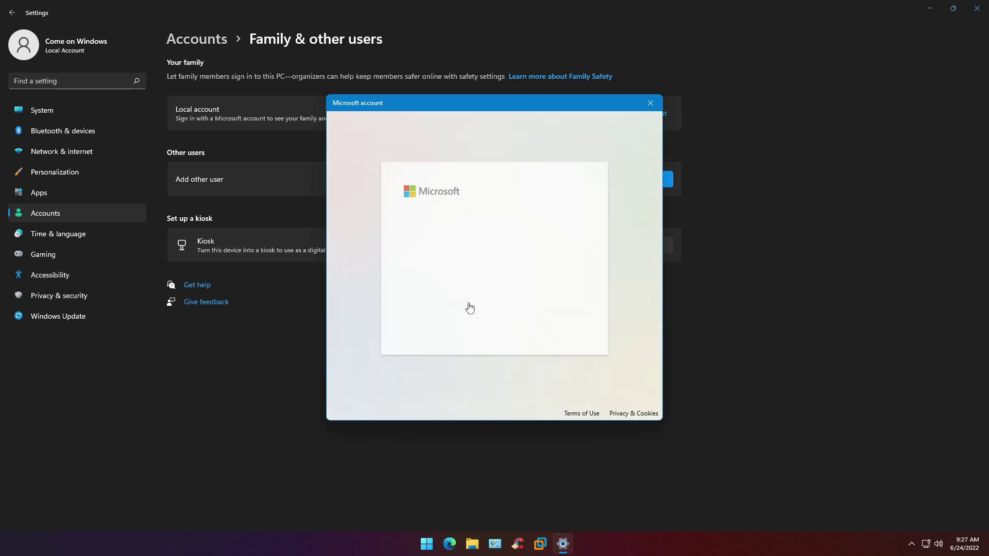
{"action": "left_click", "coordinate": [466, 300]}
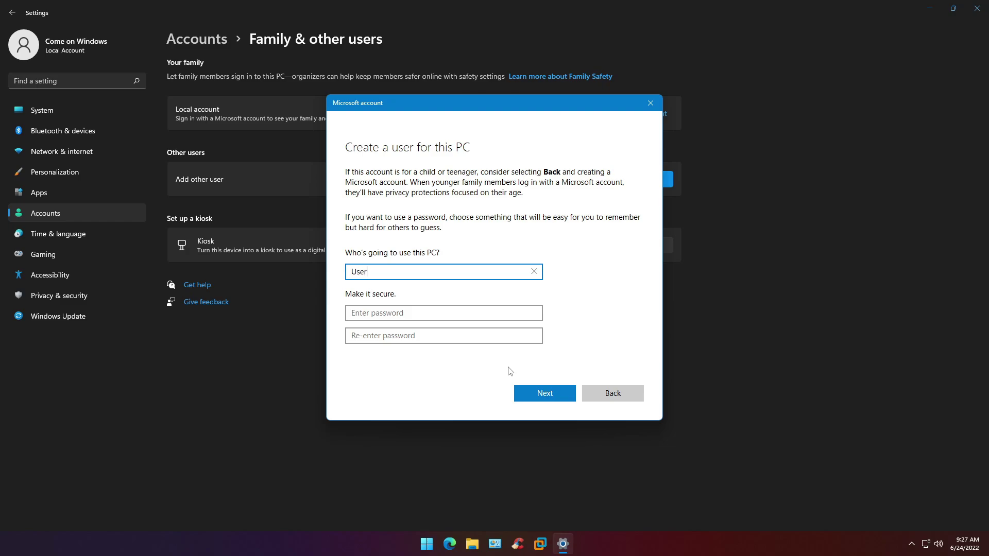
{"action": "left_click", "coordinate": [547, 400]}
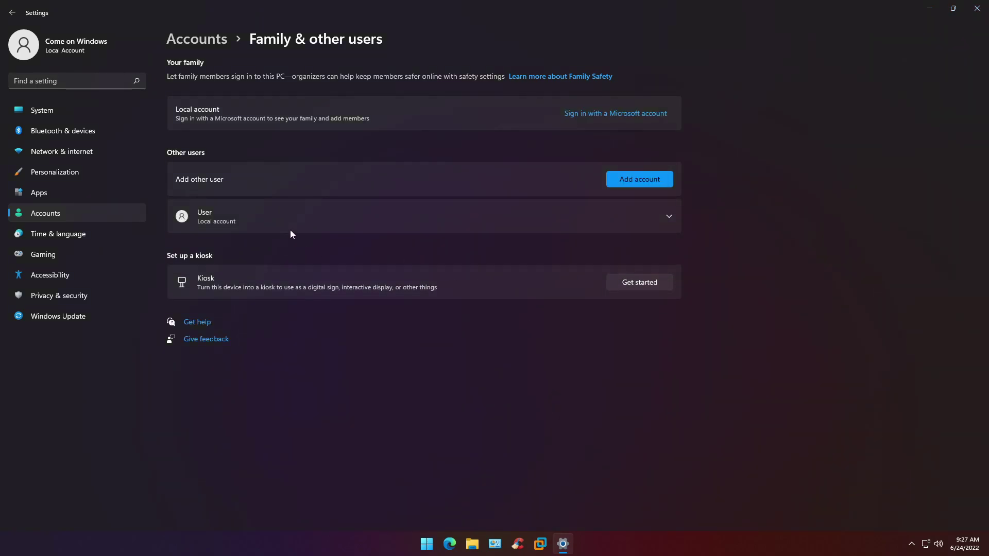
Change the account type of User to Administrator and close the settings.
{"action": "left_click", "coordinate": [291, 231]}
{"action": "left_click", "coordinate": [615, 248]}
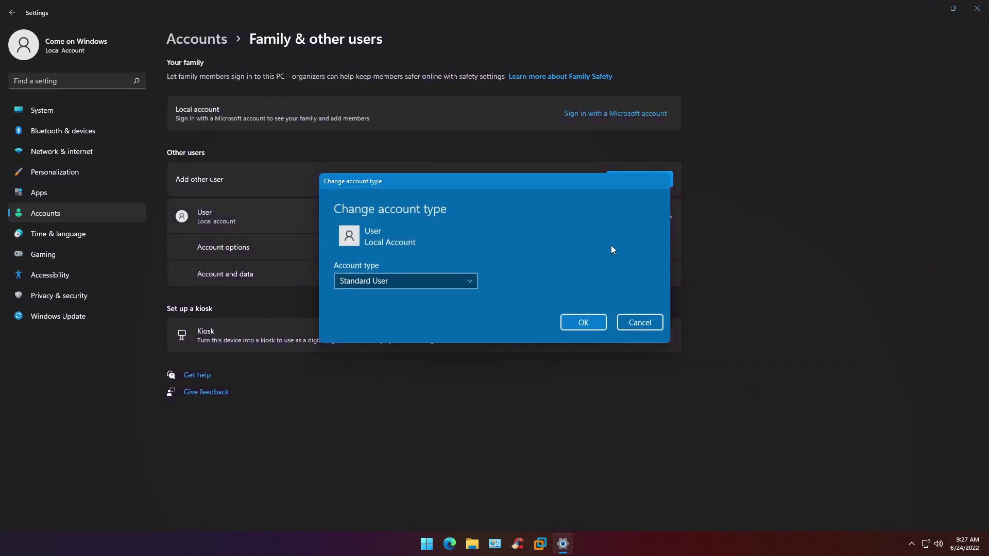
{"action": "left_click", "coordinate": [397, 283]}
{"action": "left_click", "coordinate": [390, 264]}
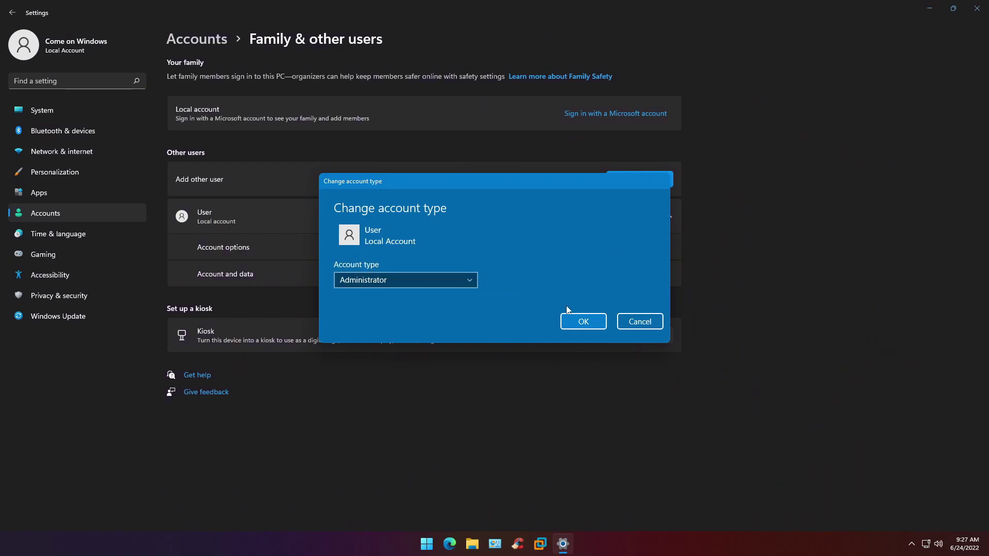
{"action": "left_click", "coordinate": [578, 323]}
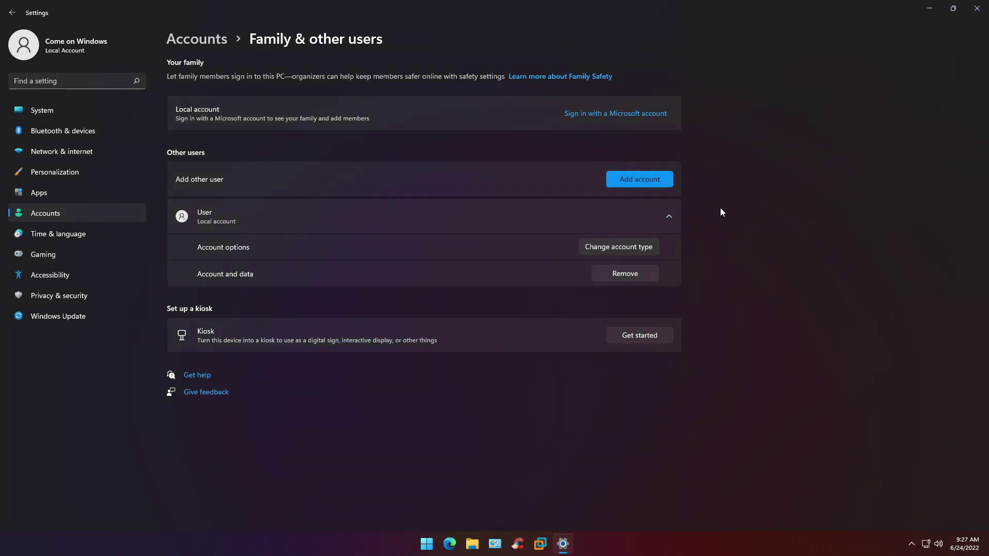
{"action": "left_click", "coordinate": [983, 17]}
Leave the current session, sign in to the new User account and check its list of all apps for Windows Security.
{"action": "left_click", "coordinate": [441, 547]}
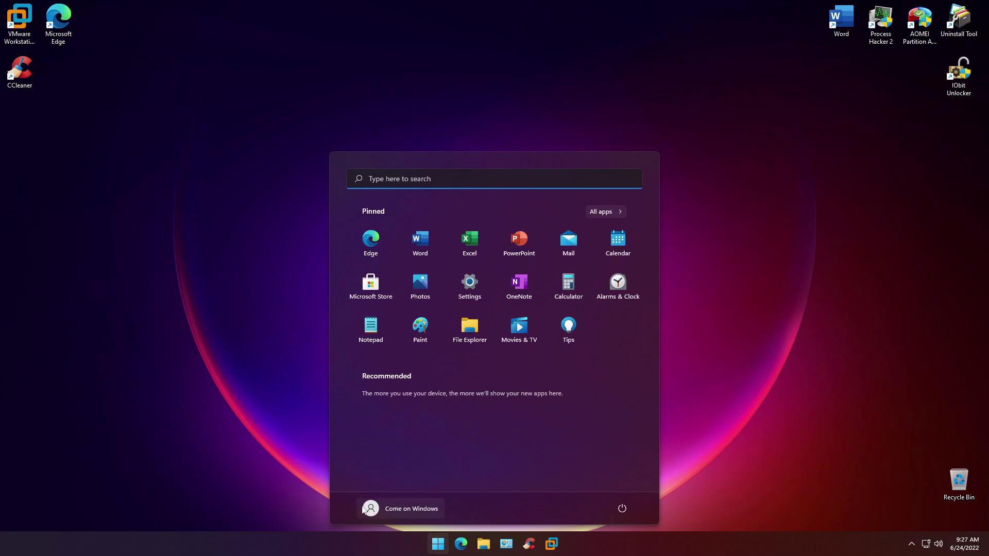
{"action": "left_click", "coordinate": [402, 508]}
{"action": "left_click", "coordinate": [382, 460]}
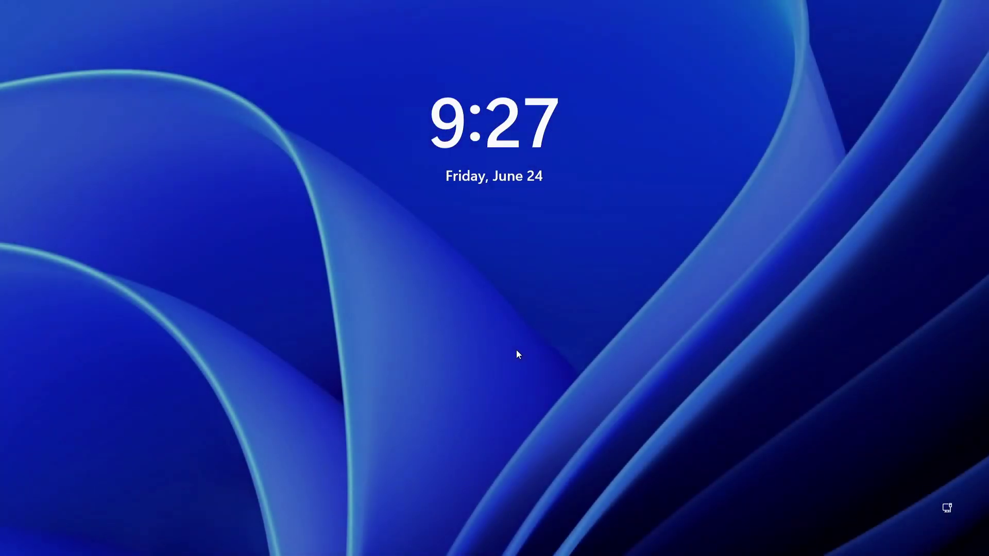
{"action": "left_click", "coordinate": [518, 354]}
{"action": "left_click", "coordinate": [56, 528]}
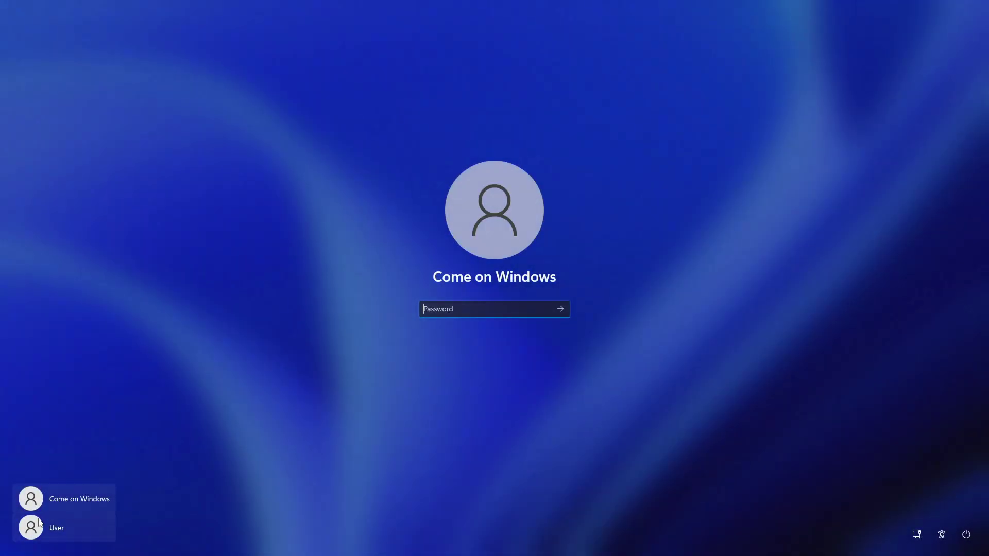
{"action": "left_click", "coordinate": [472, 303]}
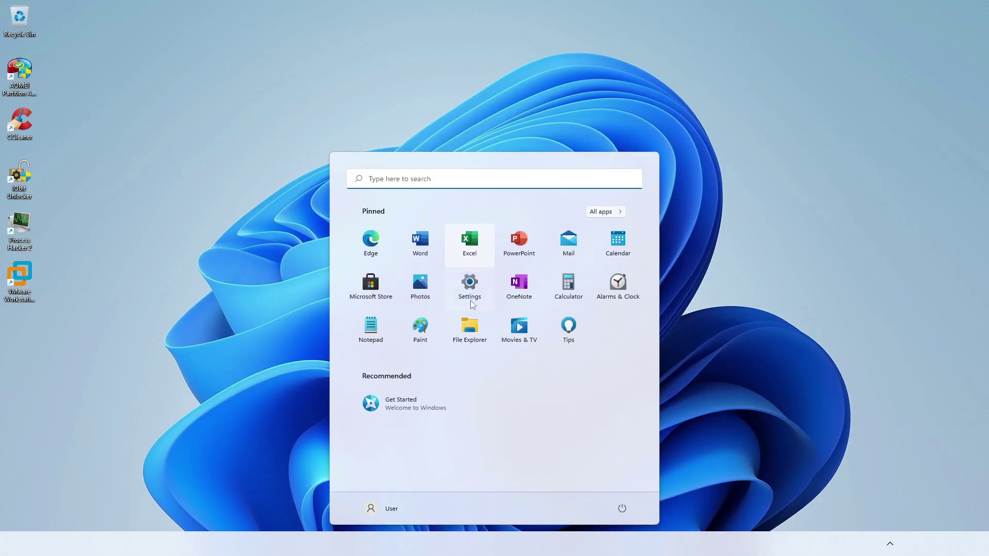
{"action": "left_click", "coordinate": [594, 212]}
{"action": "scroll", "coordinate": [414, 399], "scroll_direction": "down", "scroll_amount": 15}
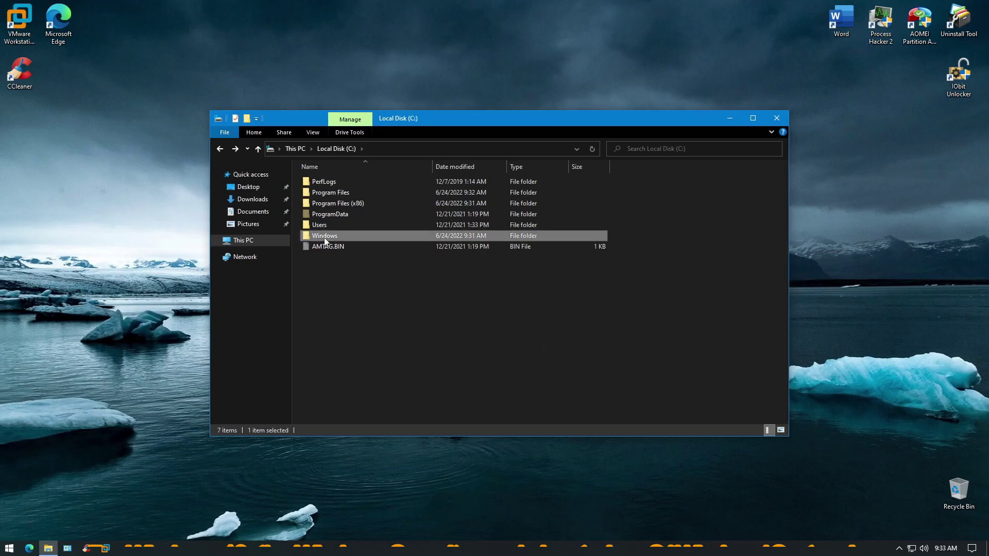
Open C:\Windows\SystemApps and select the Microsoft.Windows.SecHealthUI folder.
{"action": "double_click", "coordinate": [324, 236]}
{"action": "scroll", "coordinate": [484, 287], "scroll_direction": "down", "scroll_amount": 7}
{"action": "scroll", "coordinate": [484, 289], "scroll_direction": "down", "scroll_amount": 11}
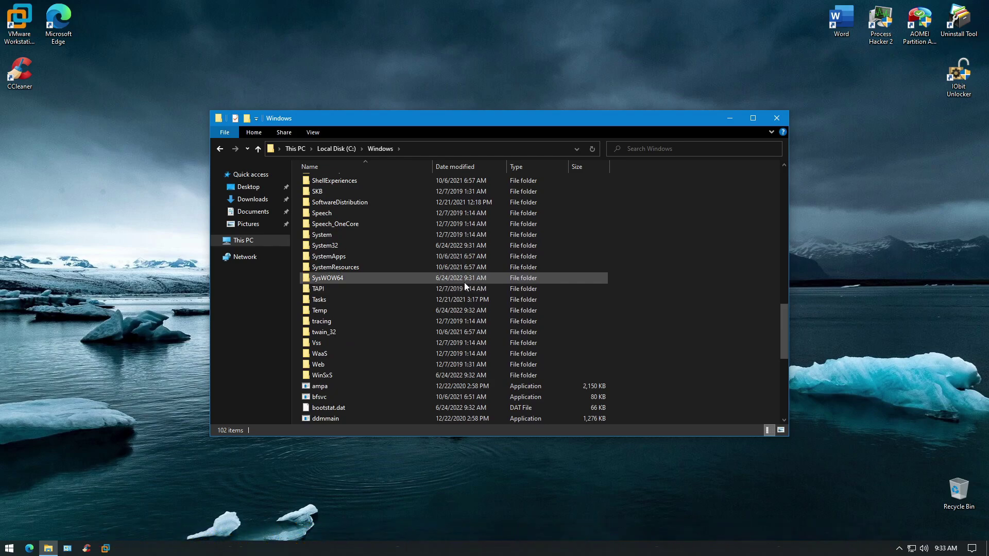
{"action": "double_click", "coordinate": [337, 257]}
{"action": "scroll", "coordinate": [436, 280], "scroll_direction": "down", "scroll_amount": 4}
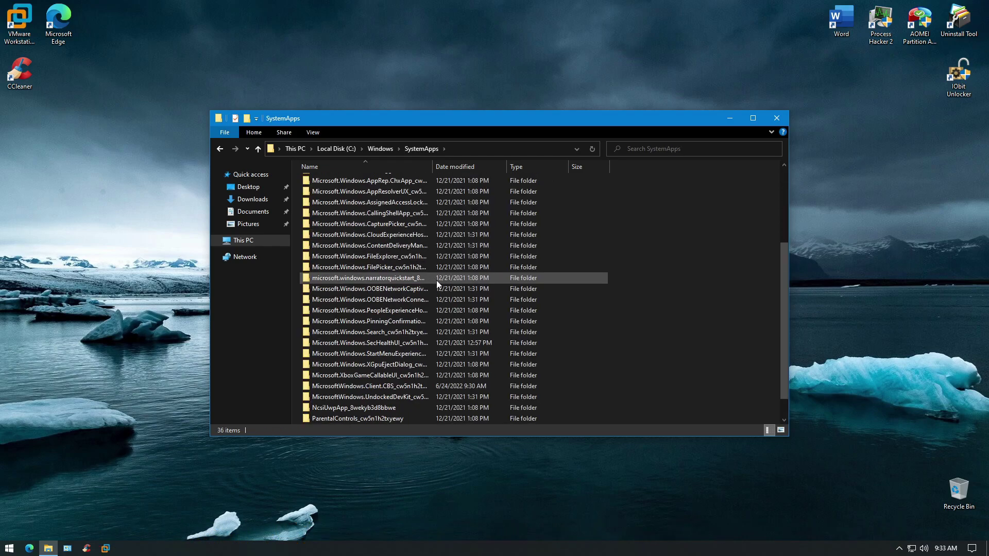
{"action": "left_click", "coordinate": [381, 344]}
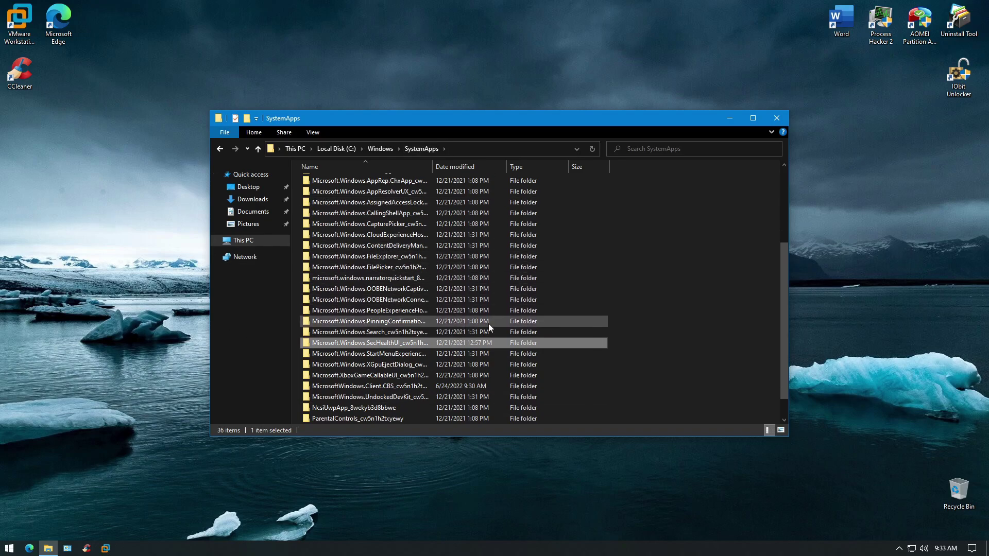
Run IObit Unlocker on the SecHealthUI folder with Forced Mode and Unlock & Delete, allowing administrator access, and close the tool.
{"action": "right_click", "coordinate": [376, 343]}
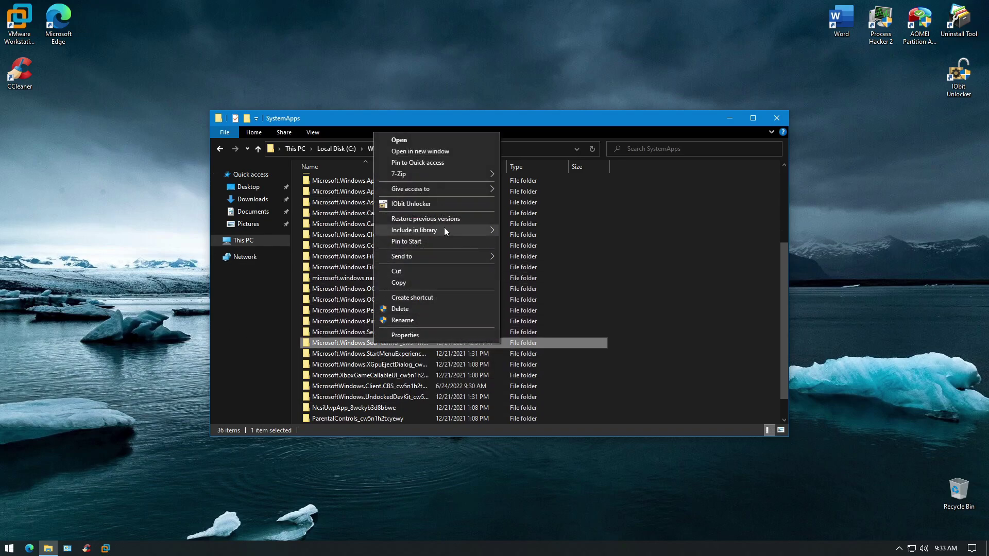
{"action": "left_click", "coordinate": [415, 205]}
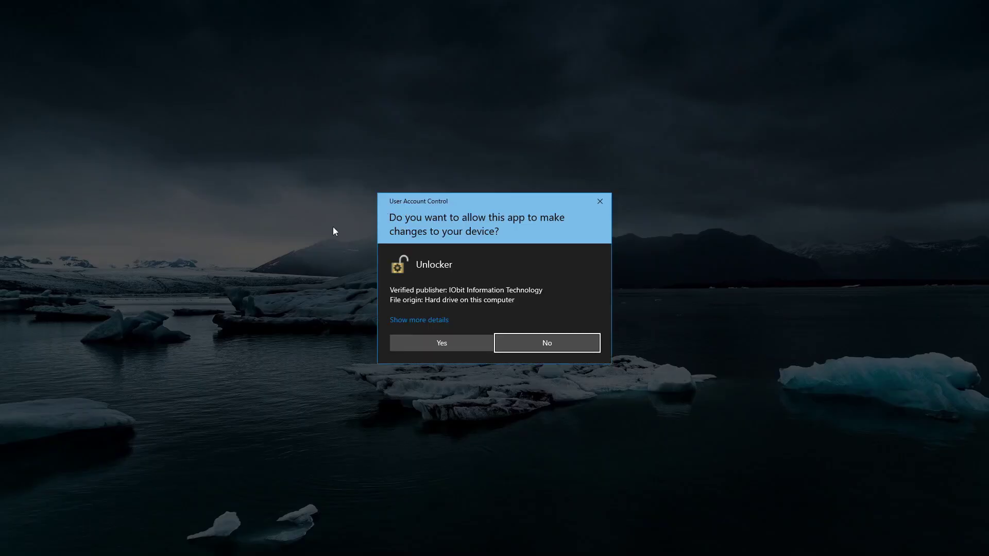
{"action": "left_click", "coordinate": [446, 341]}
{"action": "left_click", "coordinate": [360, 273]}
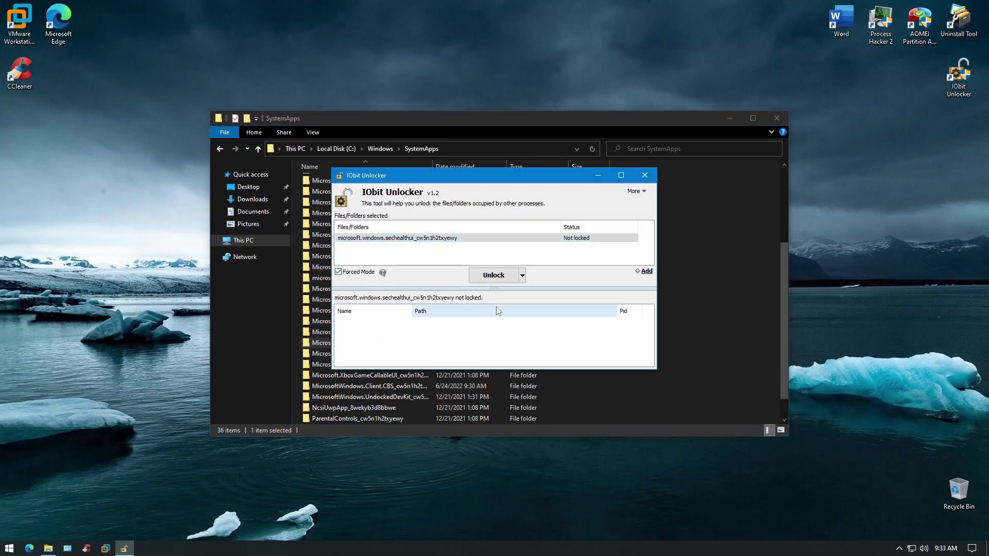
{"action": "left_click", "coordinate": [522, 275]}
{"action": "left_click", "coordinate": [511, 290]}
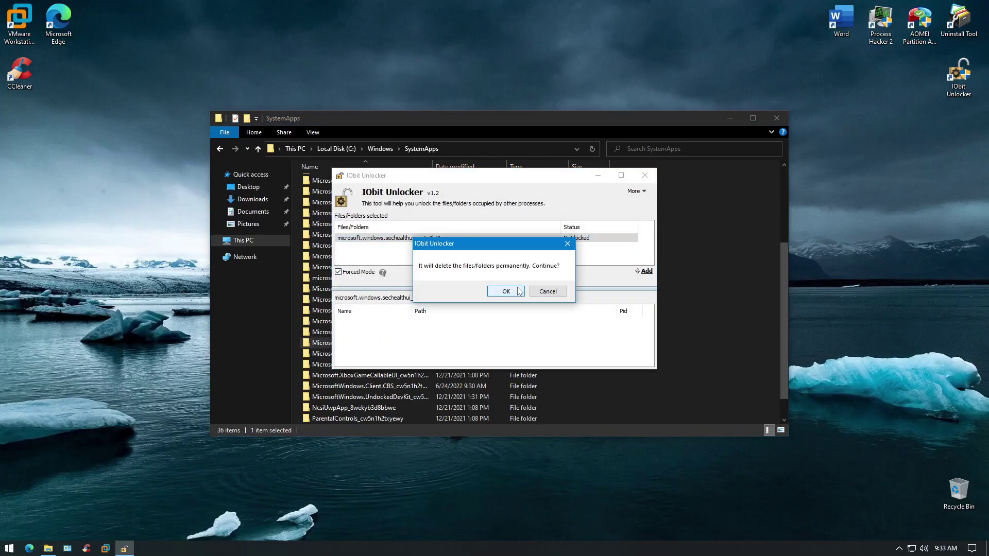
{"action": "left_click", "coordinate": [512, 292]}
{"action": "left_click", "coordinate": [645, 176]}
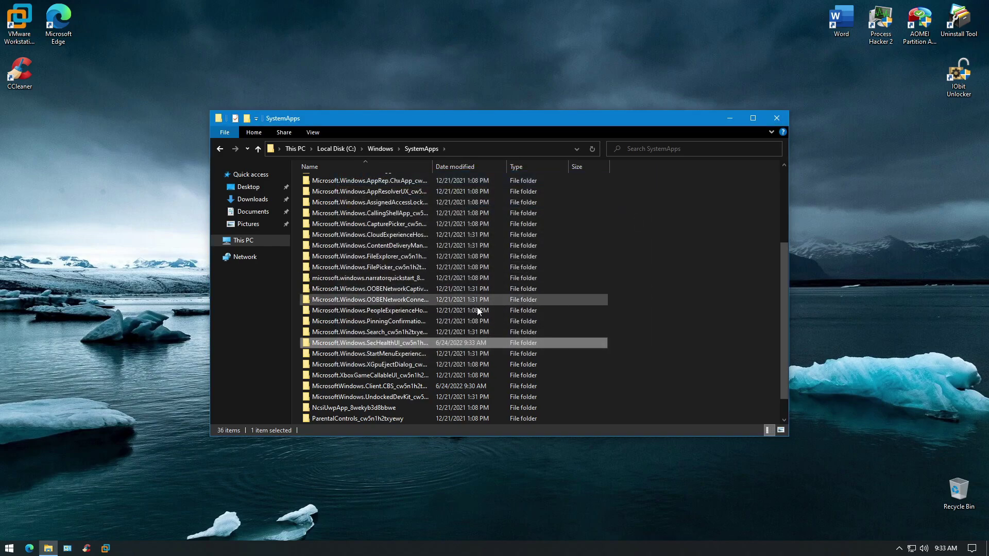
Permanently delete the remaining SecHealthUI folder with administrator permission, and close IObit Unlocker and the SystemApps window.
{"action": "key", "text": "shift+Delete"}
{"action": "key", "text": "Return"}
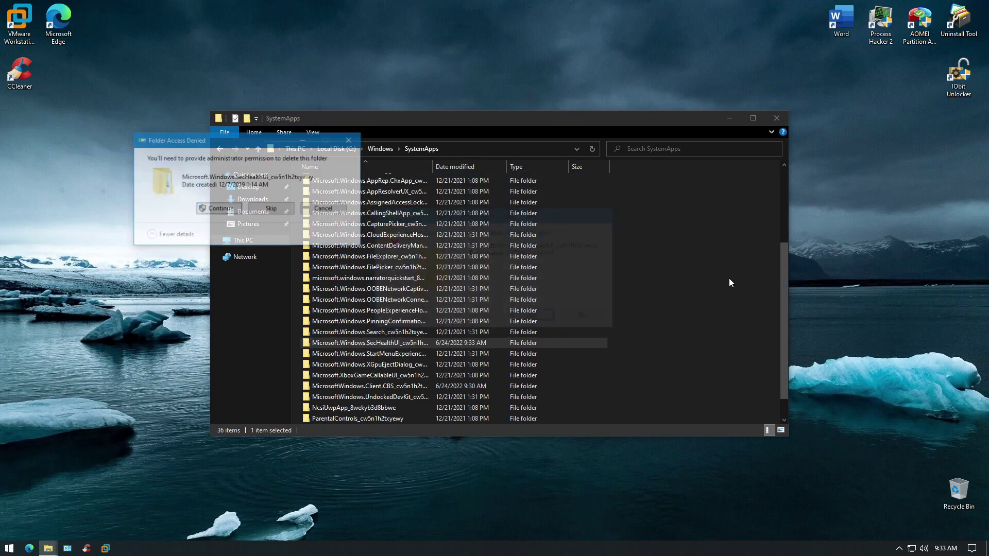
{"action": "left_click", "coordinate": [214, 206]}
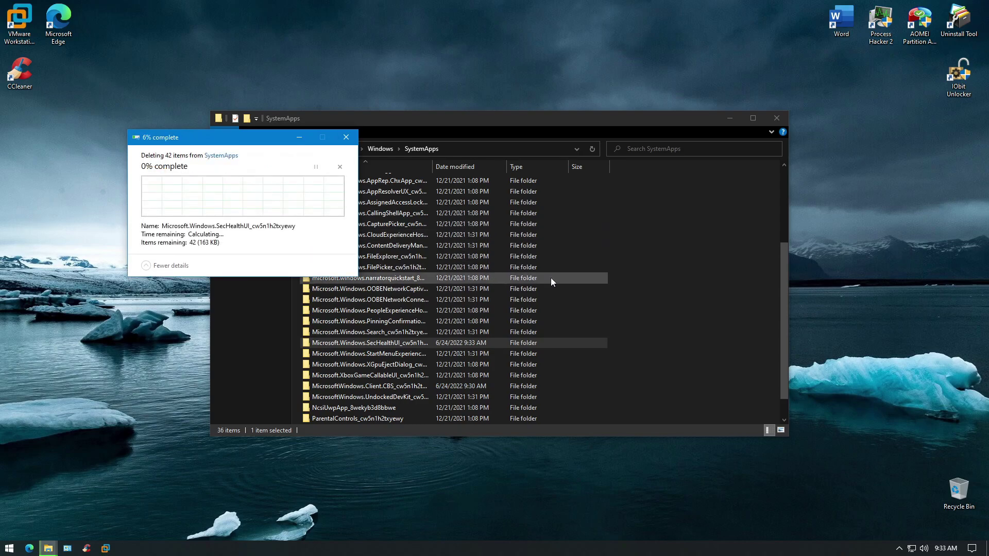
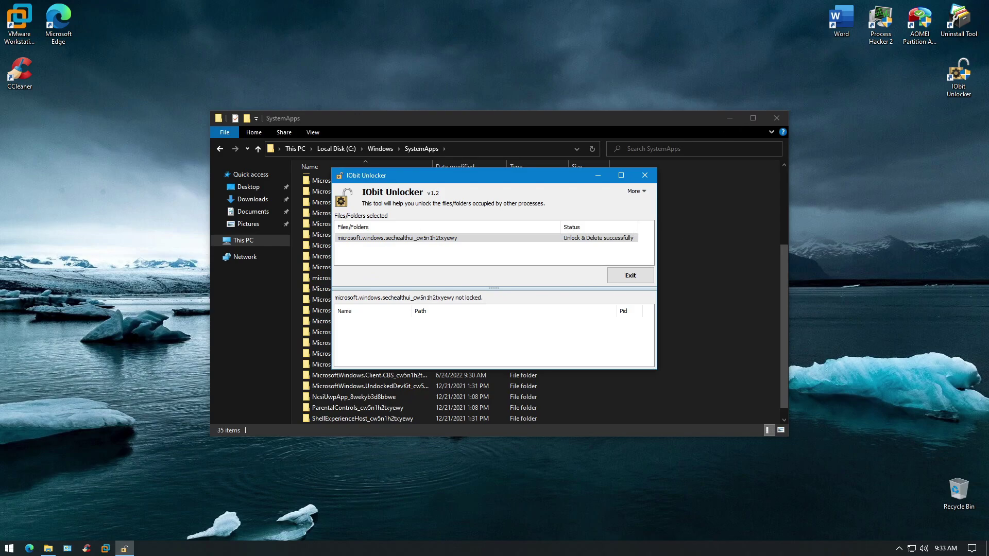
{"action": "left_click", "coordinate": [644, 176]}
{"action": "left_click", "coordinate": [777, 119]}
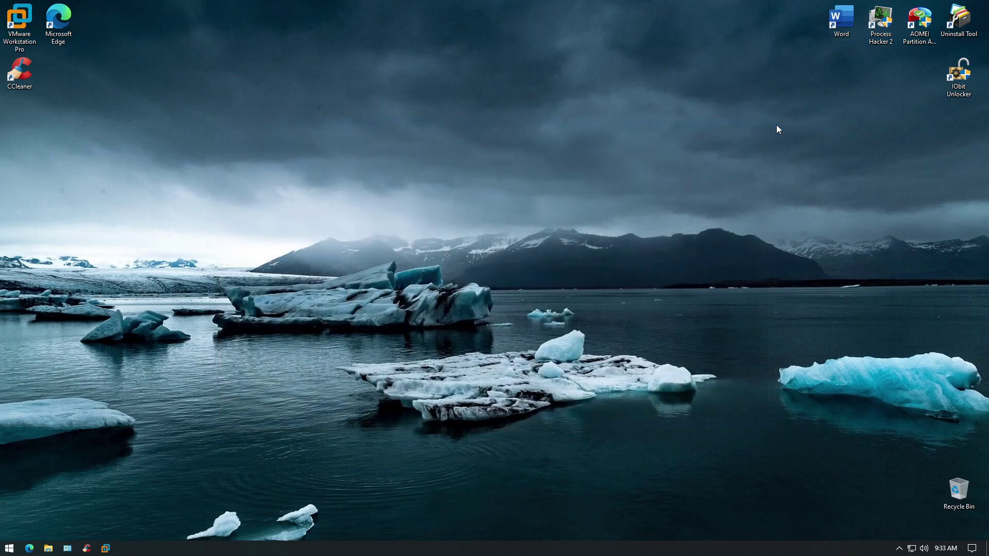
Open Registry Editor as administrator and allow it to make changes.
{"action": "key", "text": "super"}
{"action": "type", "text": "regedit"}
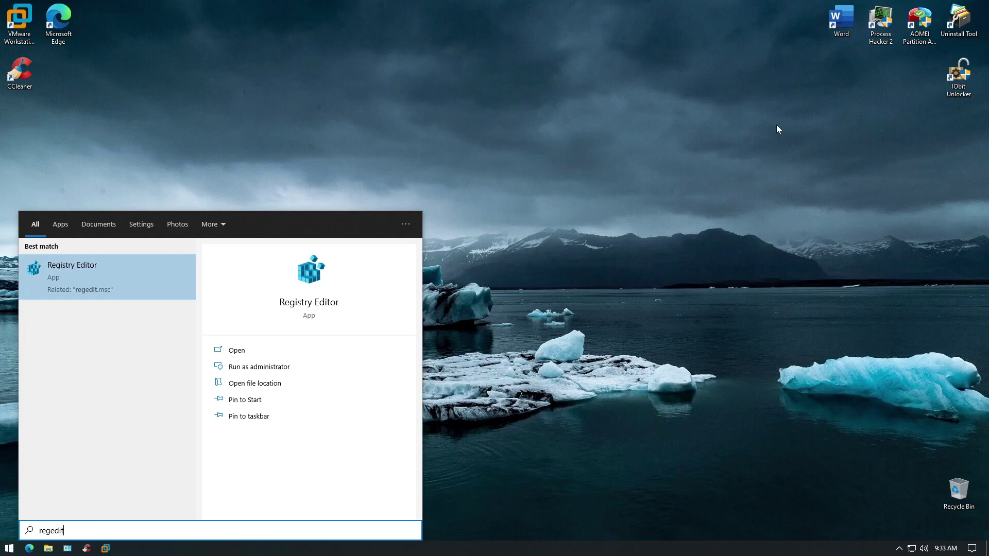
{"action": "left_click", "coordinate": [291, 368]}
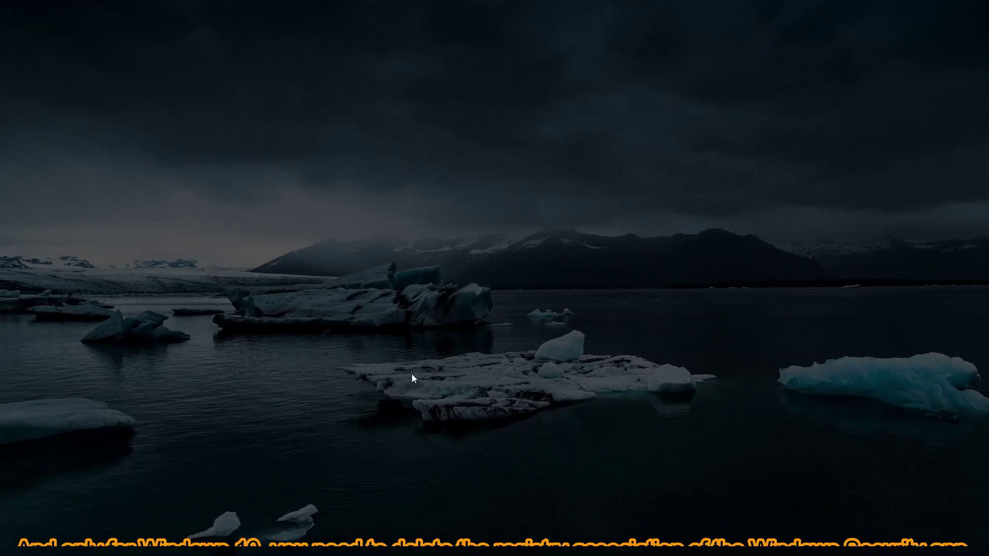
{"action": "left_click", "coordinate": [448, 339]}
Expand the registry tree to HKEY_LOCAL_MACHINE\SOFTWARE\Microsoft\Windows\CurrentVersion\Appx\AppxAllUserStore.
{"action": "left_click", "coordinate": [100, 151]}
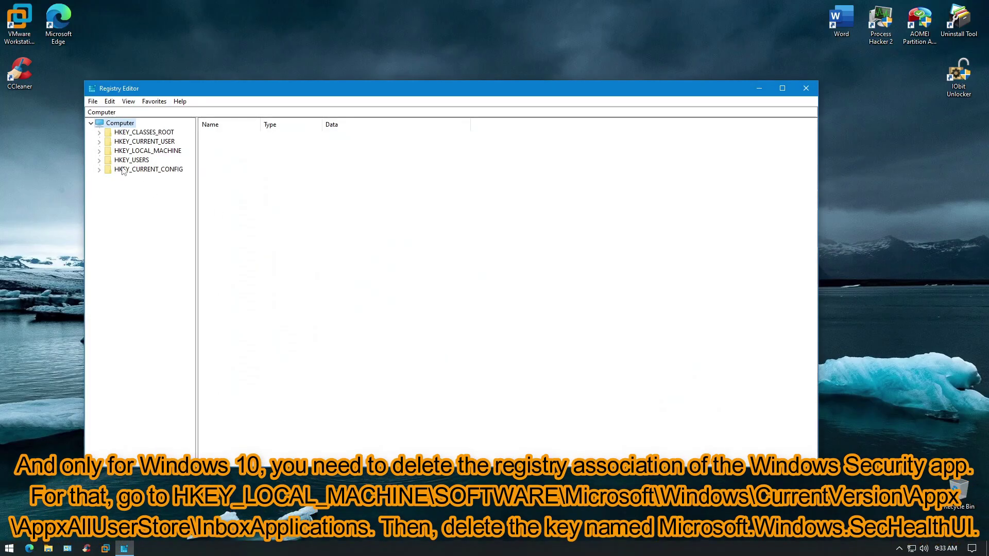
{"action": "left_click", "coordinate": [108, 206]}
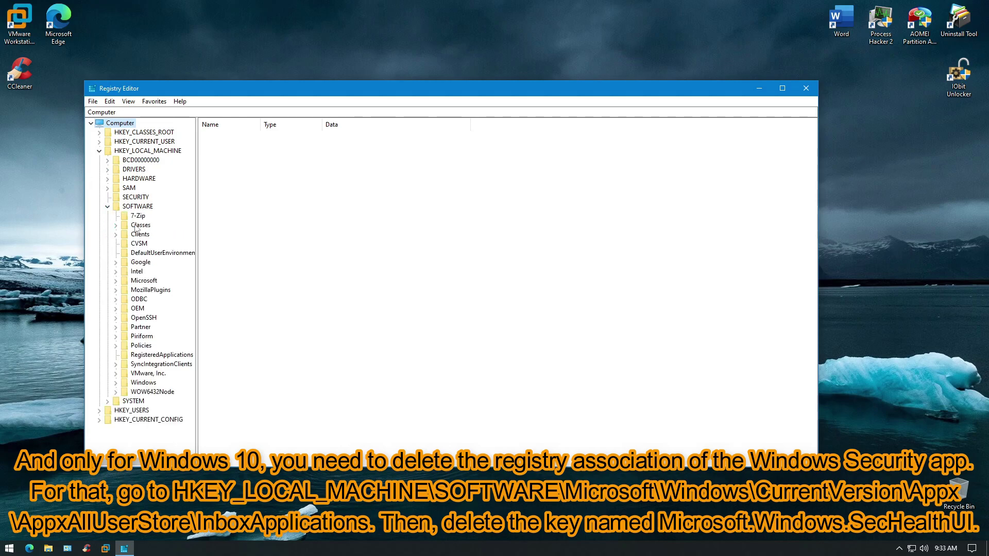
{"action": "left_click", "coordinate": [117, 282]}
{"action": "scroll", "coordinate": [118, 285], "scroll_direction": "down", "scroll_amount": 20}
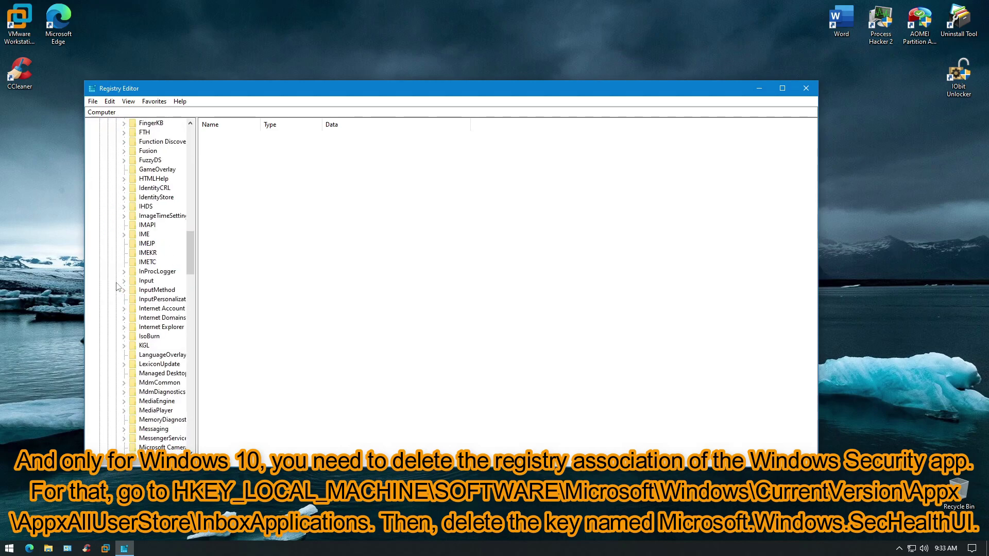
{"action": "scroll", "coordinate": [118, 285], "scroll_direction": "down", "scroll_amount": 10}
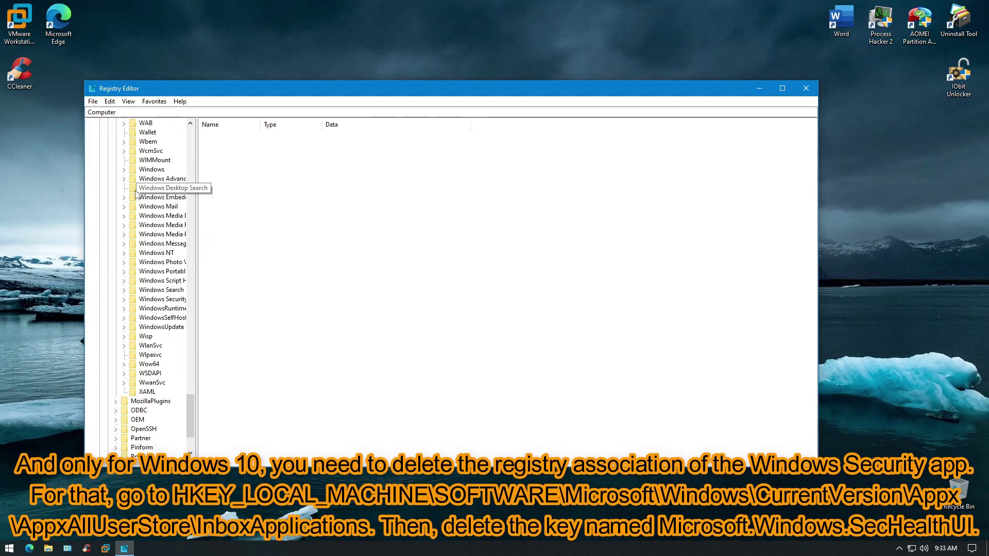
{"action": "left_click", "coordinate": [124, 169]}
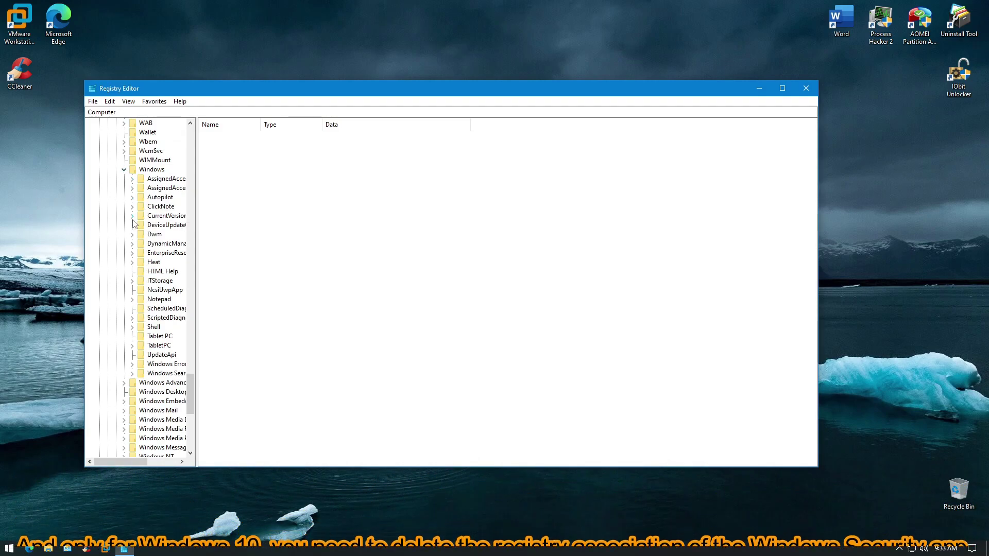
{"action": "left_click", "coordinate": [132, 206]}
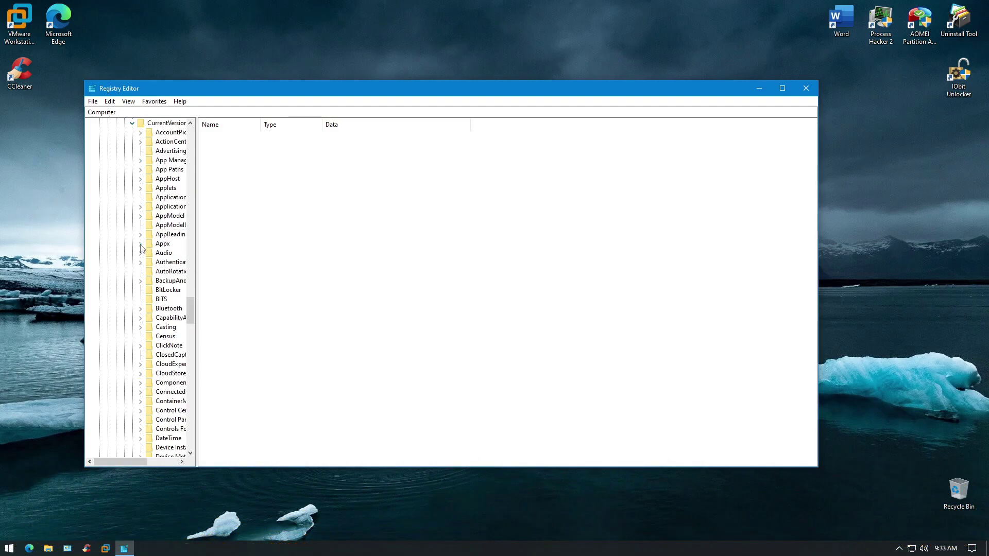
{"action": "left_click", "coordinate": [140, 244]}
{"action": "left_click_drag", "start_coordinate": [122, 463], "coordinate": [143, 462]}
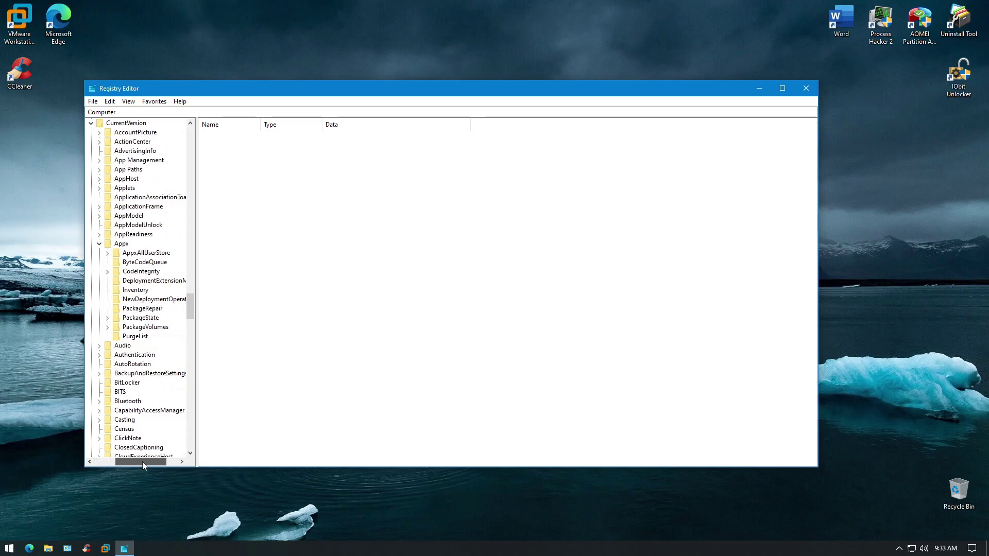
{"action": "left_click", "coordinate": [107, 254]}
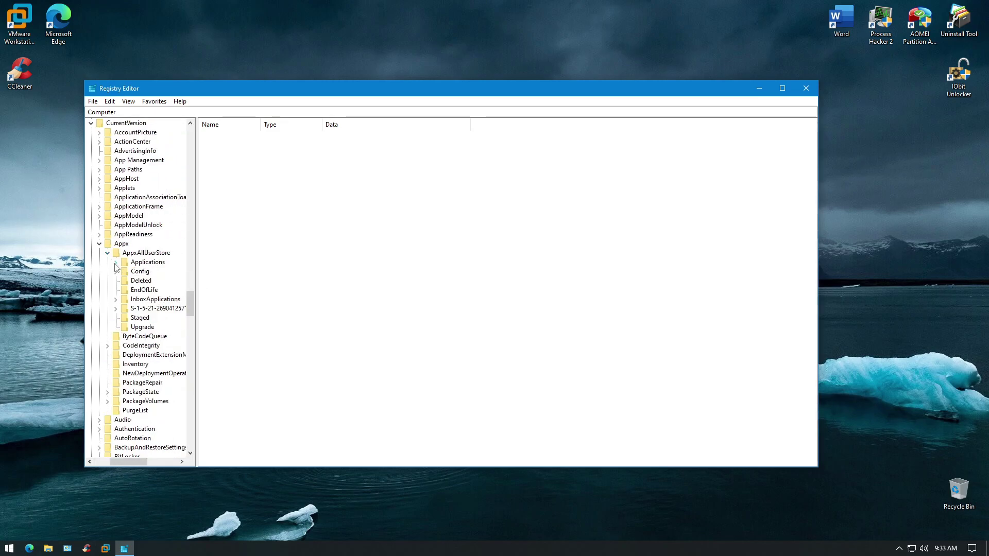
{"action": "left_click", "coordinate": [116, 263]}
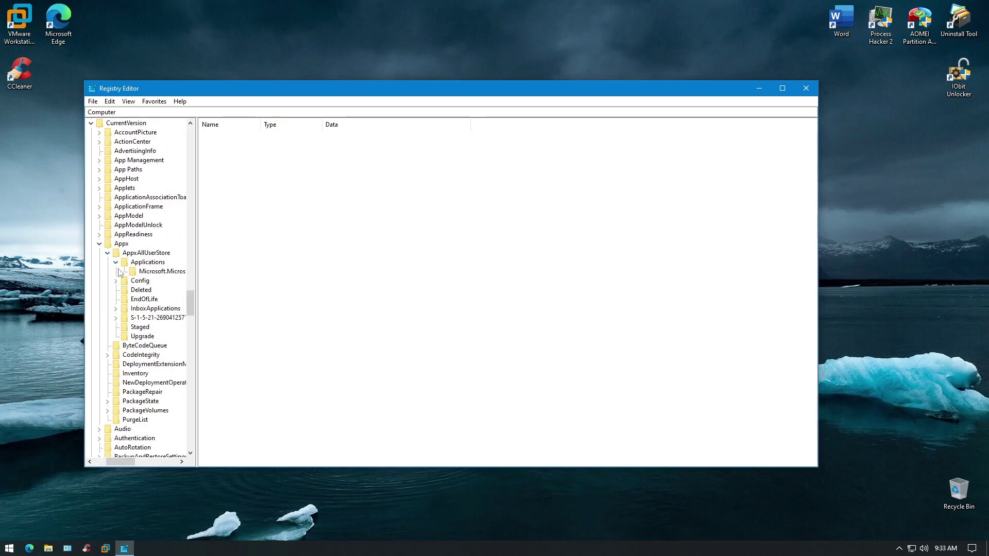
{"action": "left_click", "coordinate": [116, 262]}
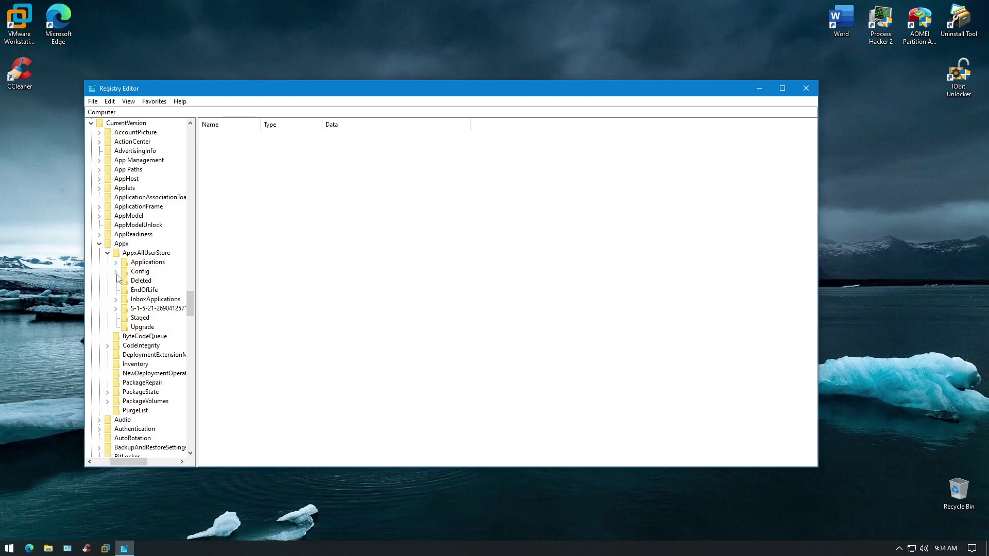
{"action": "left_click", "coordinate": [116, 272]}
{"action": "mouse_move", "coordinate": [127, 461]}
{"action": "left_mouse_down"}
{"action": "mouse_move", "coordinate": [148, 460]}
{"action": "mouse_move", "coordinate": [131, 462]}
{"action": "left_mouse_up"}
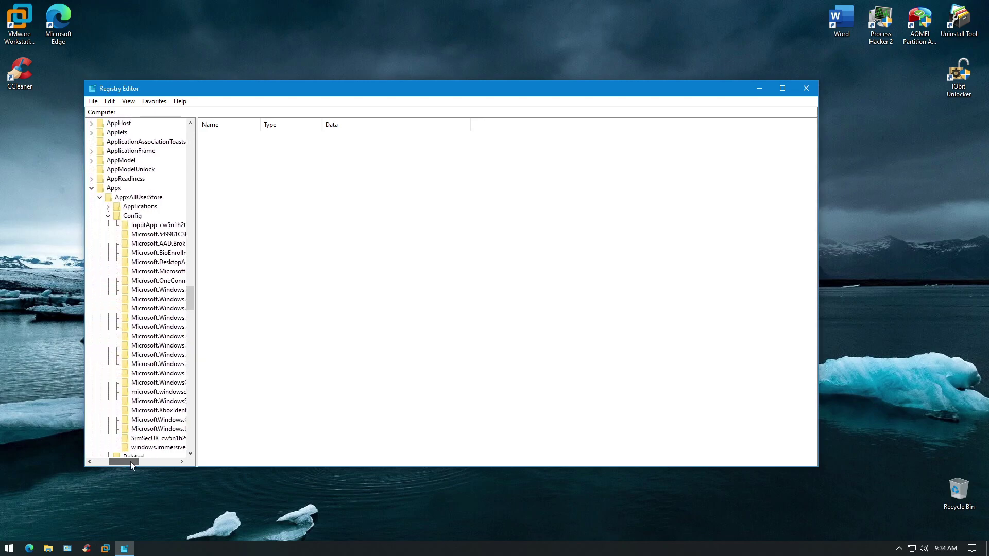
{"action": "left_click", "coordinate": [108, 217]}
Delete the Microsoft.Windows.SecHealthUI key under InboxApplications in AppxAllUserStore.
{"action": "left_click", "coordinate": [108, 244]}
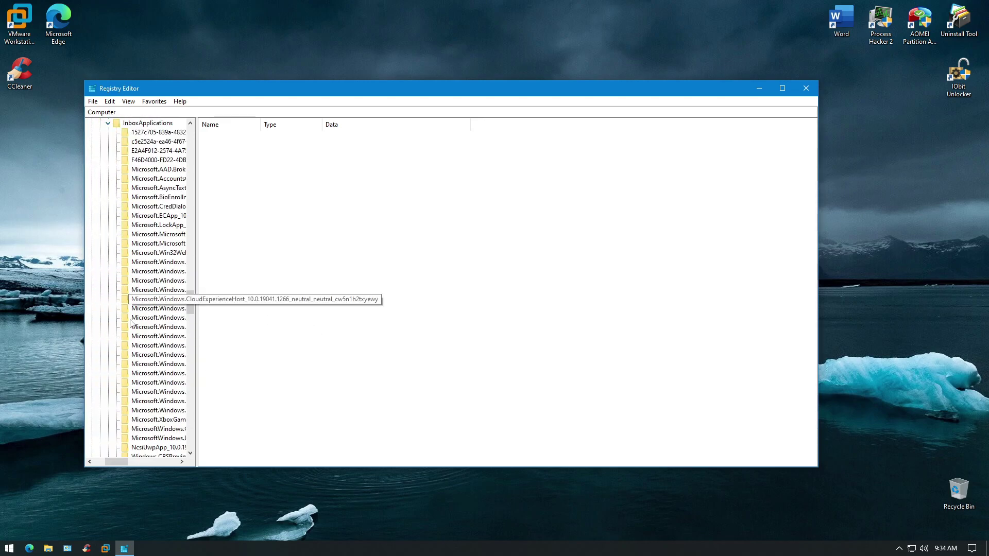
{"action": "left_click_drag", "start_coordinate": [118, 462], "coordinate": [134, 461]}
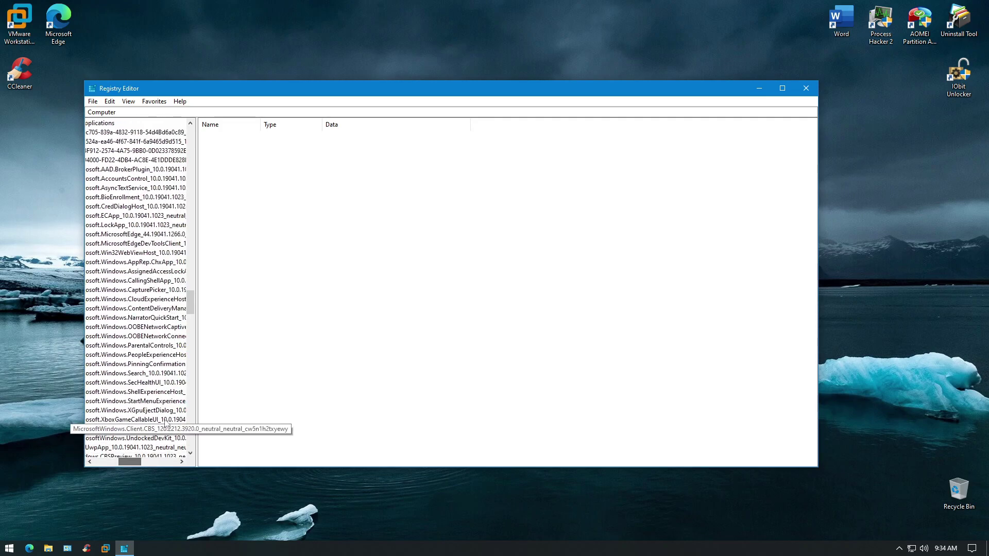
{"action": "left_click", "coordinate": [154, 383]}
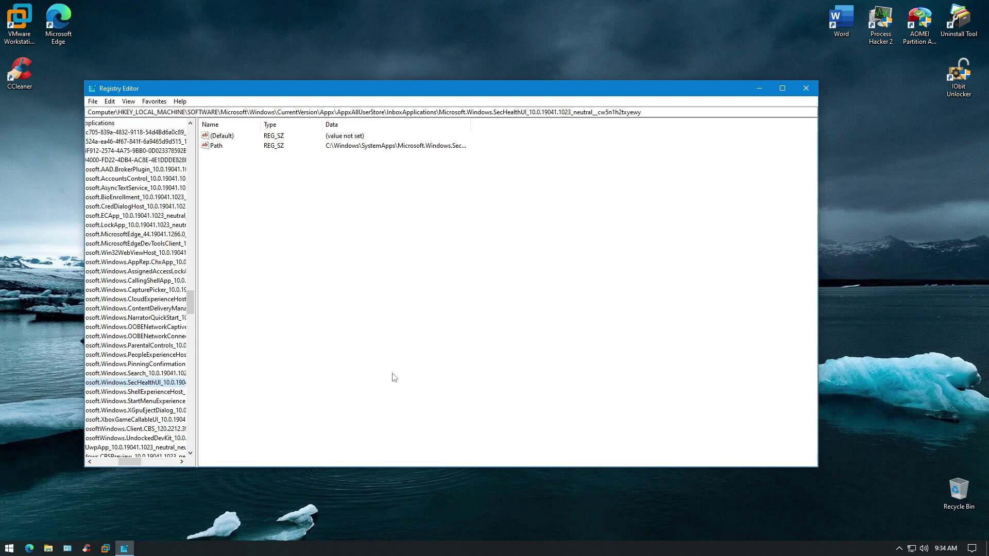
{"action": "key", "text": "Delete"}
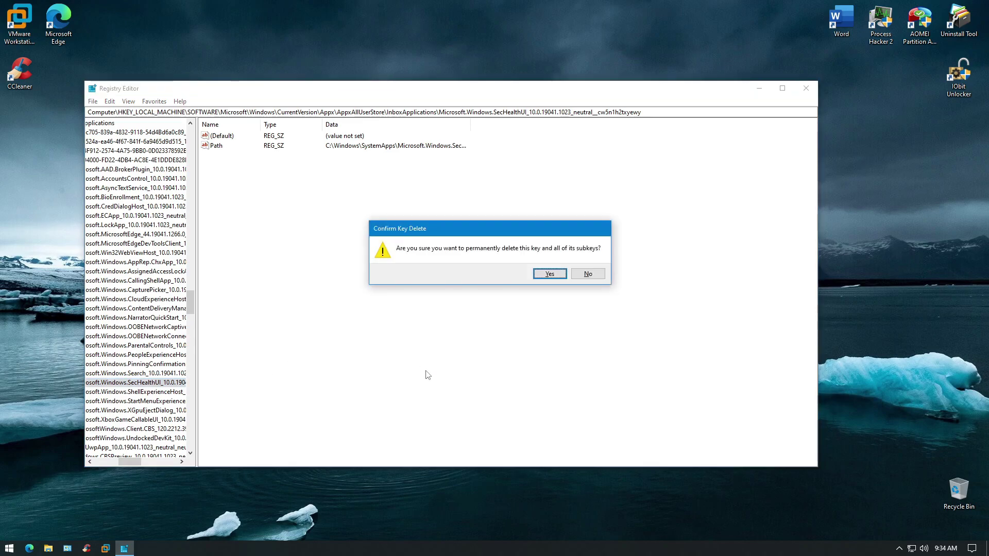
{"action": "key", "text": "Return"}
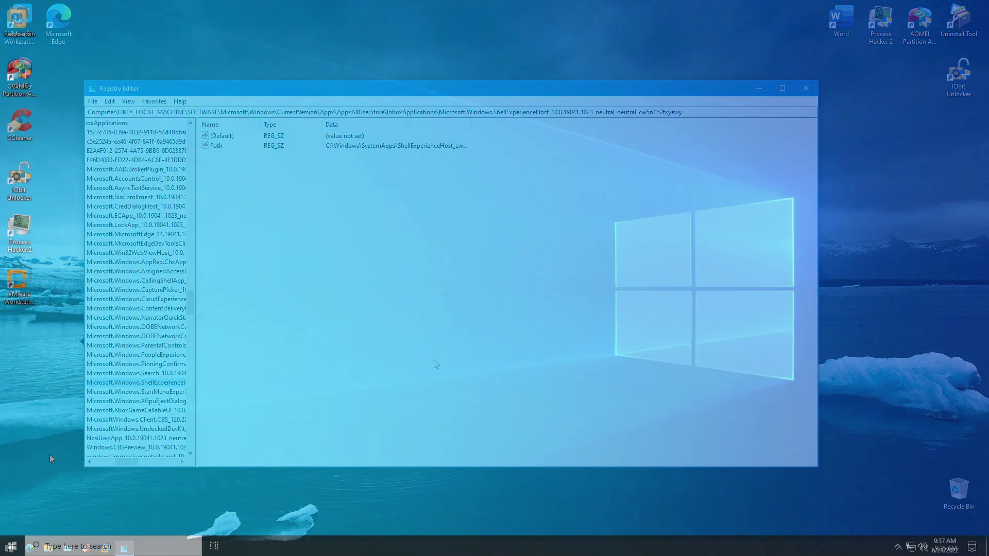
Launch Registry Editor with administrator rights from the other Windows 10 desktop.
{"action": "key", "text": "super"}
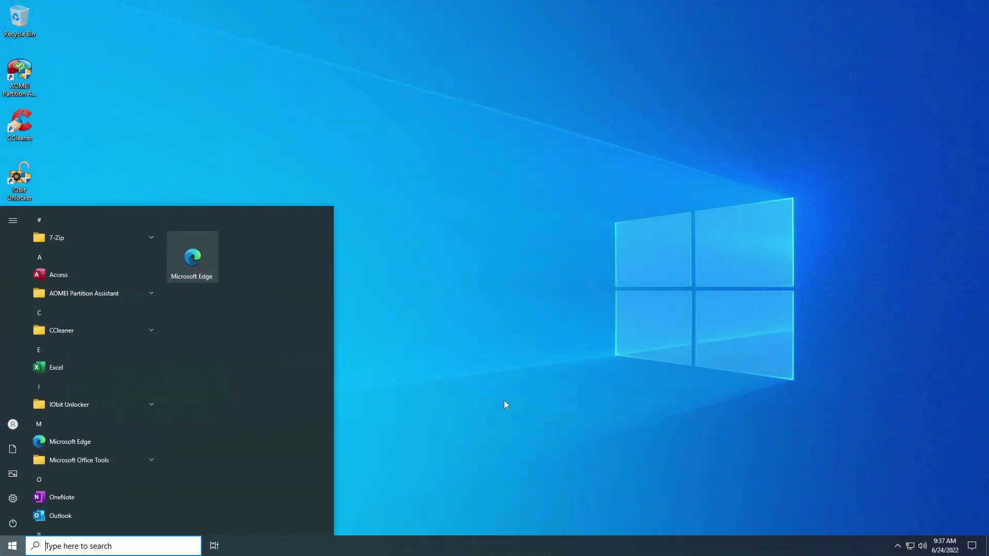
{"action": "type", "text": "regedit"}
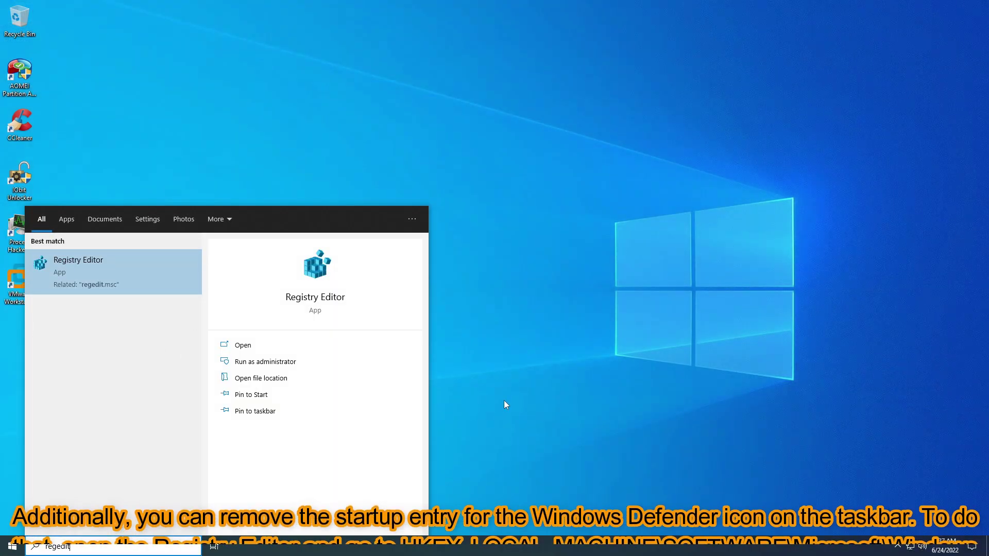
{"action": "left_click", "coordinate": [291, 363]}
{"action": "left_click", "coordinate": [442, 337]}
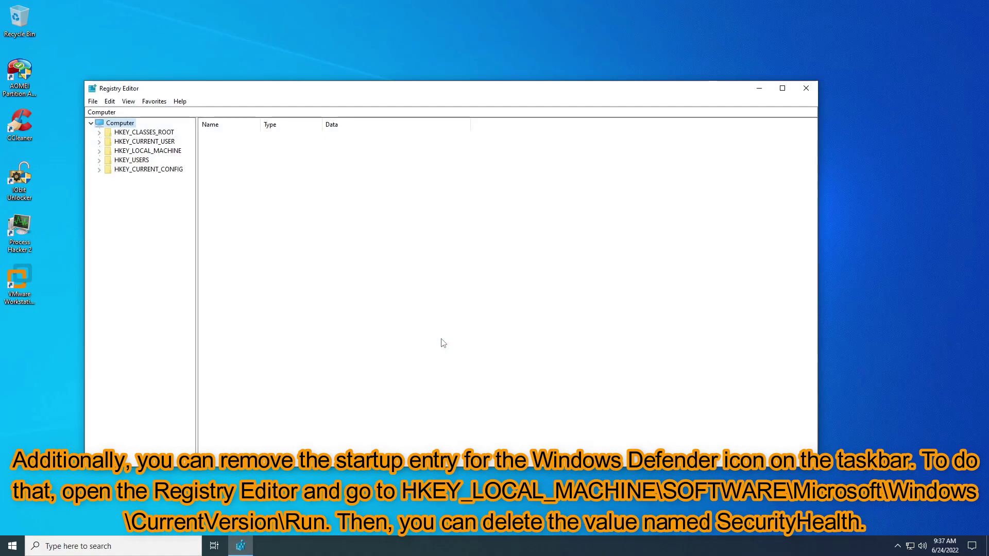
Expand the registry tree to HKEY_LOCAL_MACHINE\SOFTWARE\Microsoft\Windows\CurrentVersion and locate its Run key.
{"action": "left_click", "coordinate": [99, 152]}
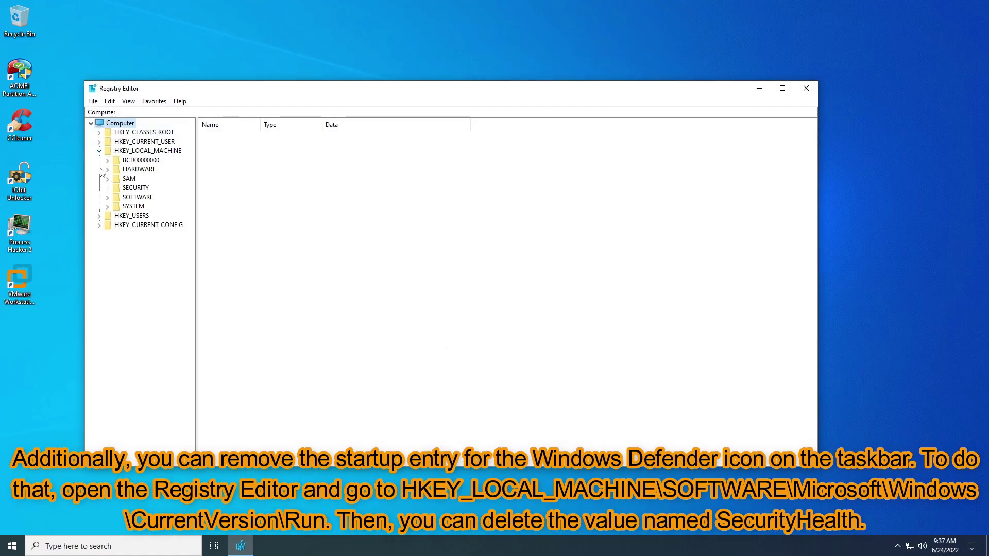
{"action": "left_click", "coordinate": [108, 198]}
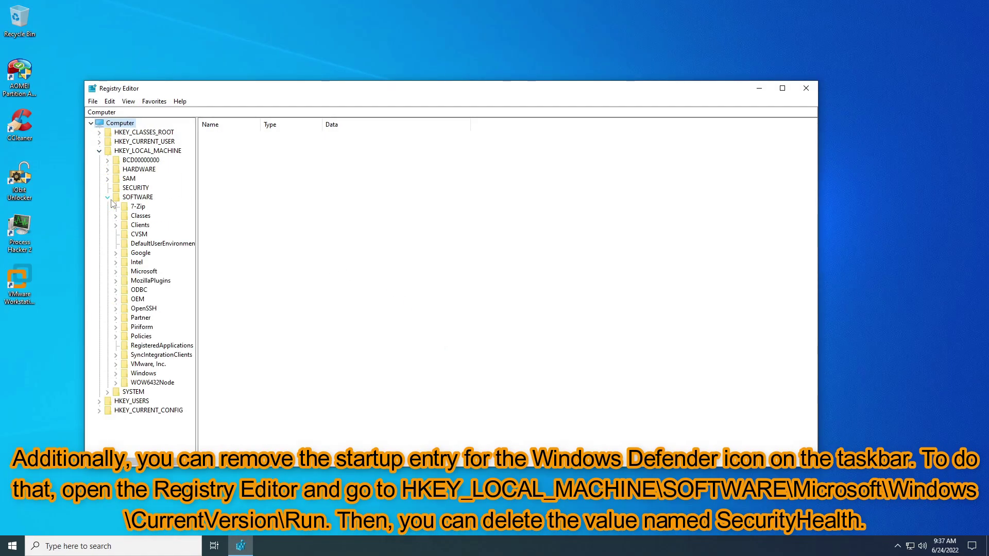
{"action": "left_click", "coordinate": [115, 271]}
{"action": "scroll", "coordinate": [118, 273], "scroll_direction": "down", "scroll_amount": 20}
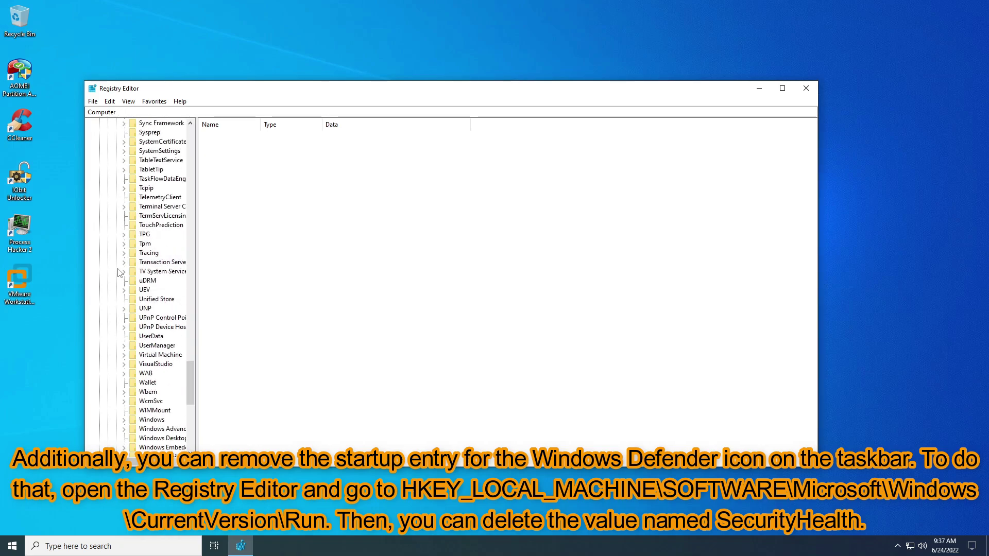
{"action": "scroll", "coordinate": [118, 273], "scroll_direction": "down", "scroll_amount": 7}
{"action": "left_click", "coordinate": [124, 226]}
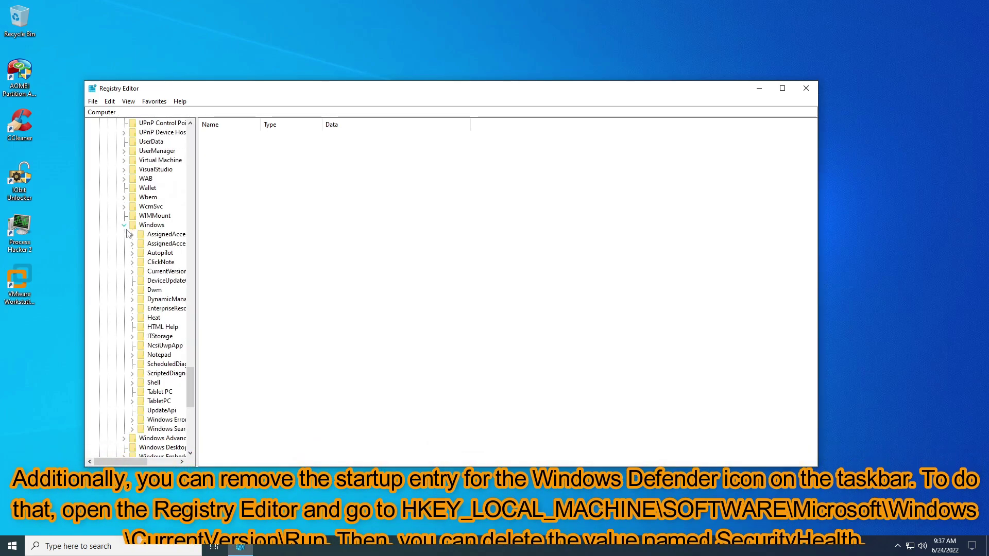
{"action": "left_click", "coordinate": [131, 272]}
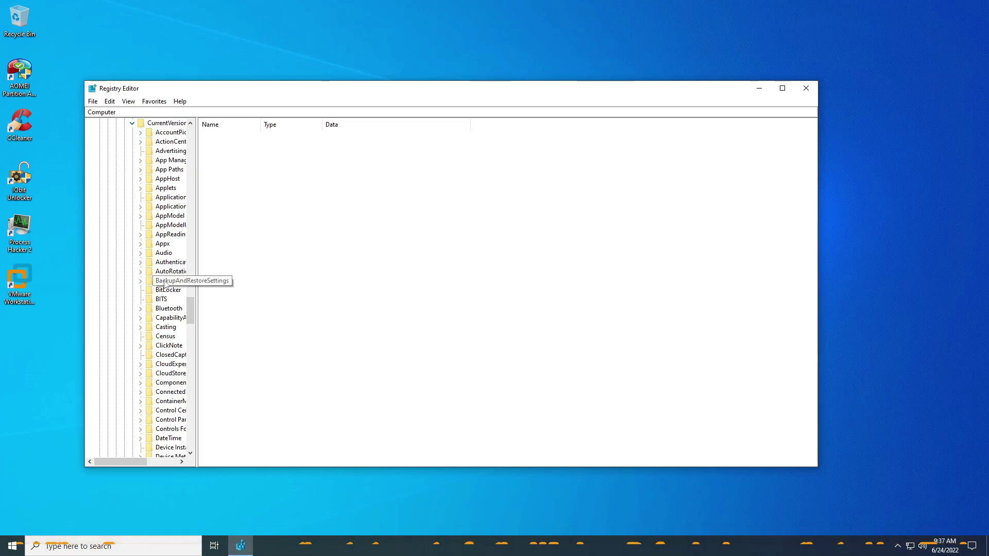
{"action": "scroll", "coordinate": [165, 283], "scroll_direction": "down", "scroll_amount": 12}
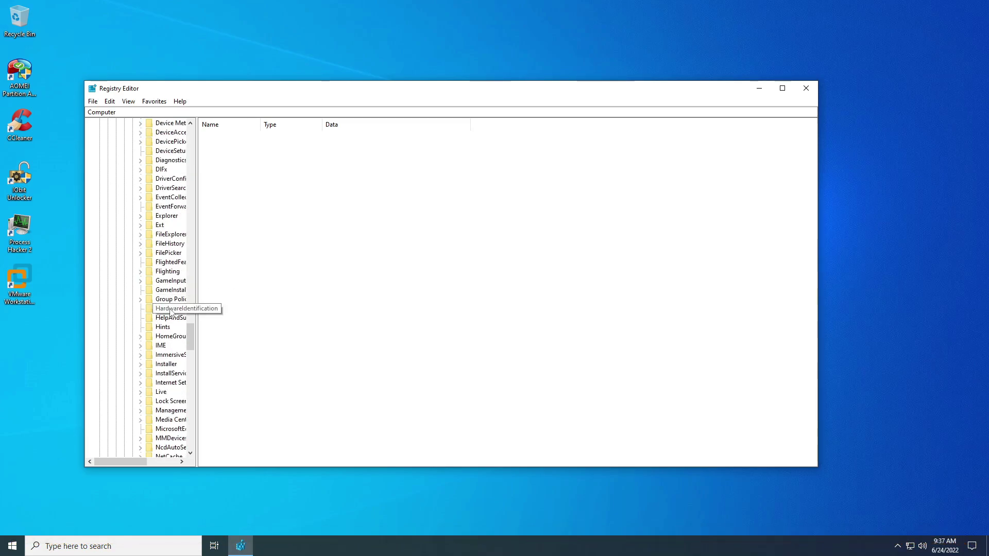
{"action": "scroll", "coordinate": [172, 313], "scroll_direction": "down", "scroll_amount": 10}
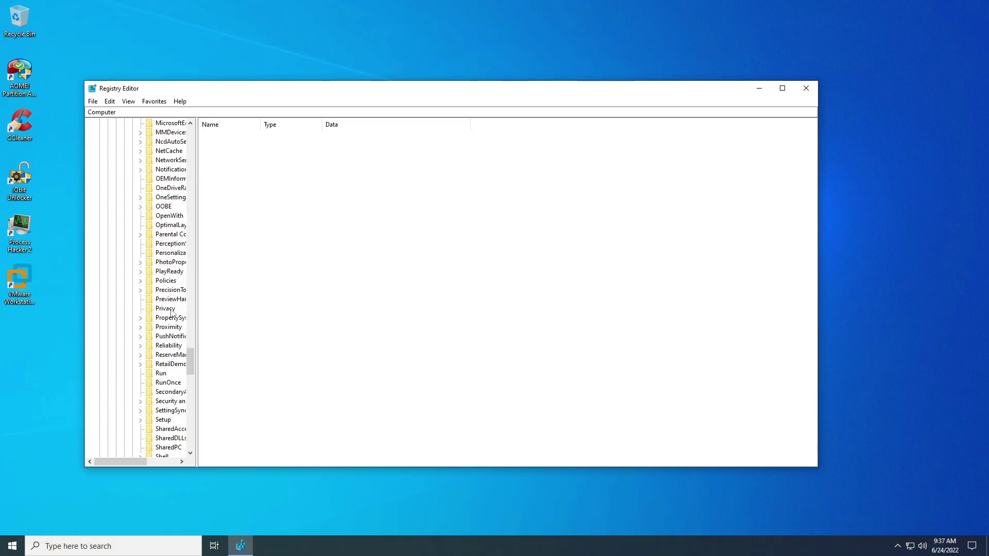
Delete the SecurityHealth value from the Run key under CurrentVersion.
{"action": "left_click", "coordinate": [162, 374]}
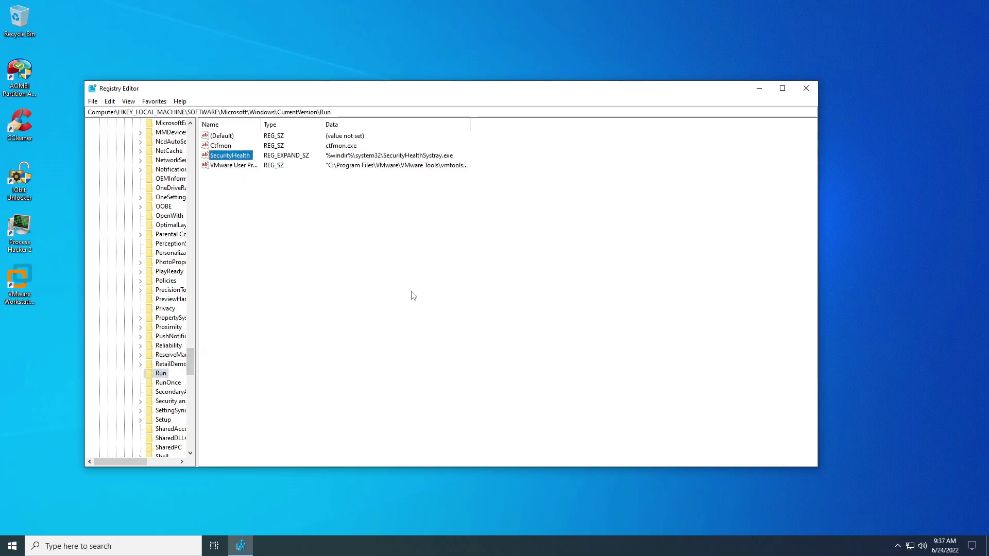
{"action": "key", "text": "Delete"}
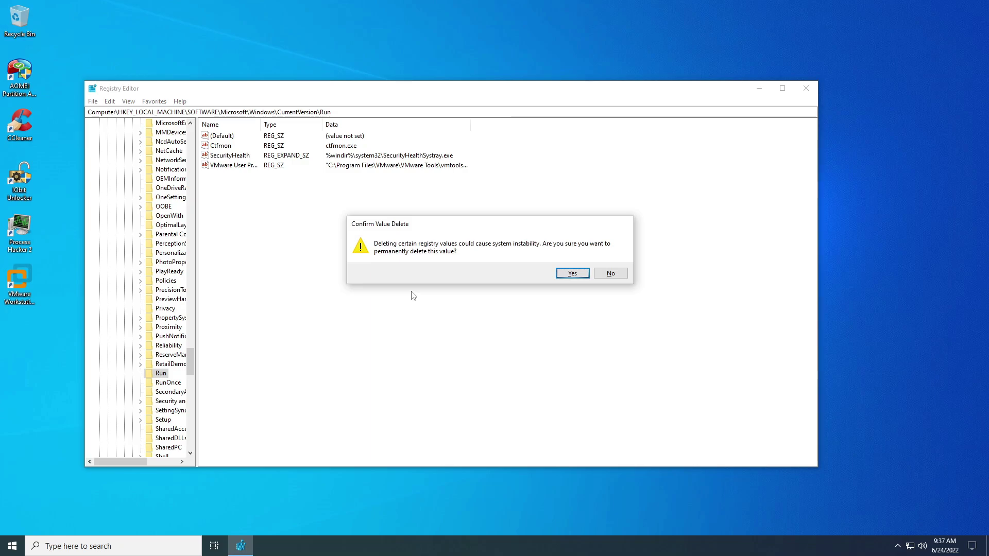
{"action": "key", "text": "Return"}
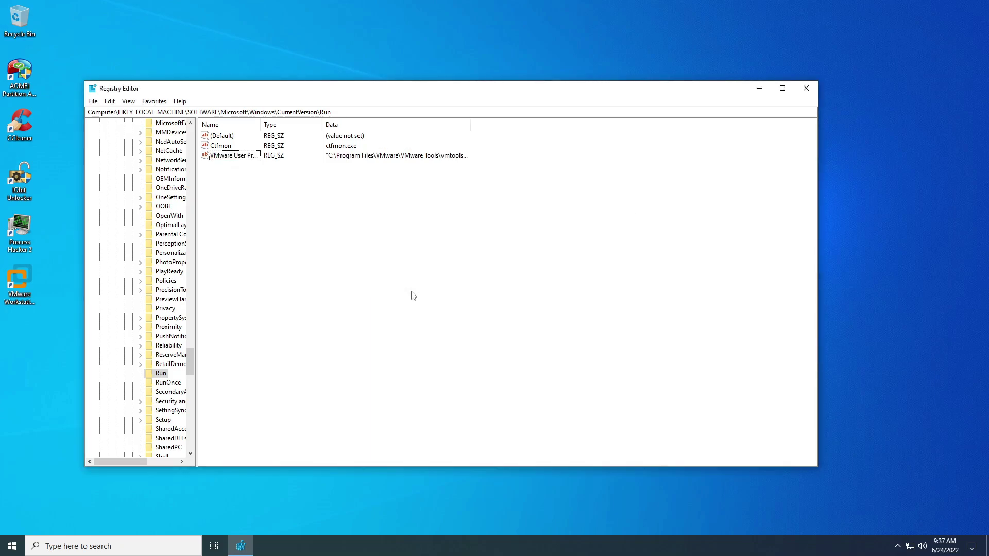
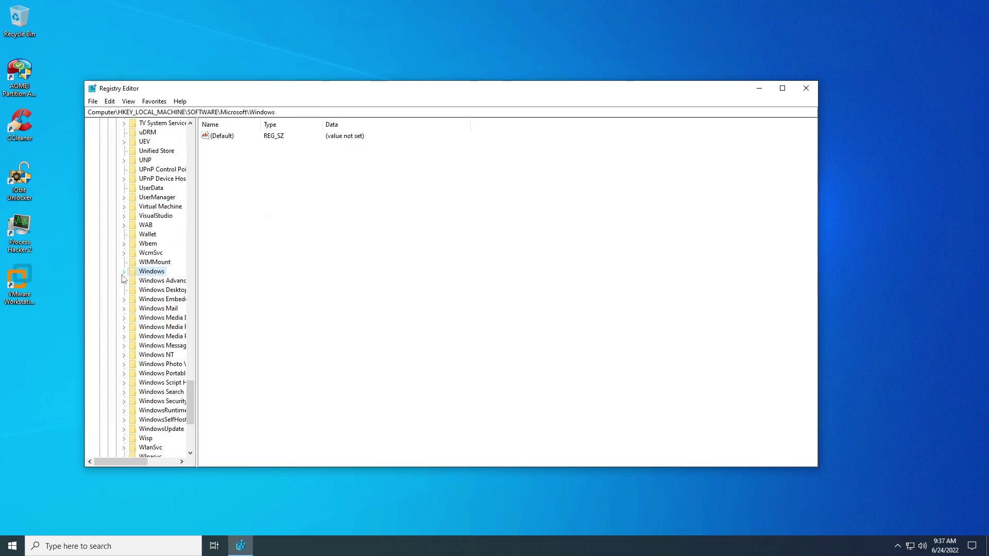
Collapse the expanded HKEY_LOCAL_MACHINE branches and close Registry Editor.
{"action": "scroll", "coordinate": [124, 279], "scroll_direction": "up", "scroll_amount": 20}
{"action": "scroll", "coordinate": [124, 279], "scroll_direction": "up", "scroll_amount": 20}
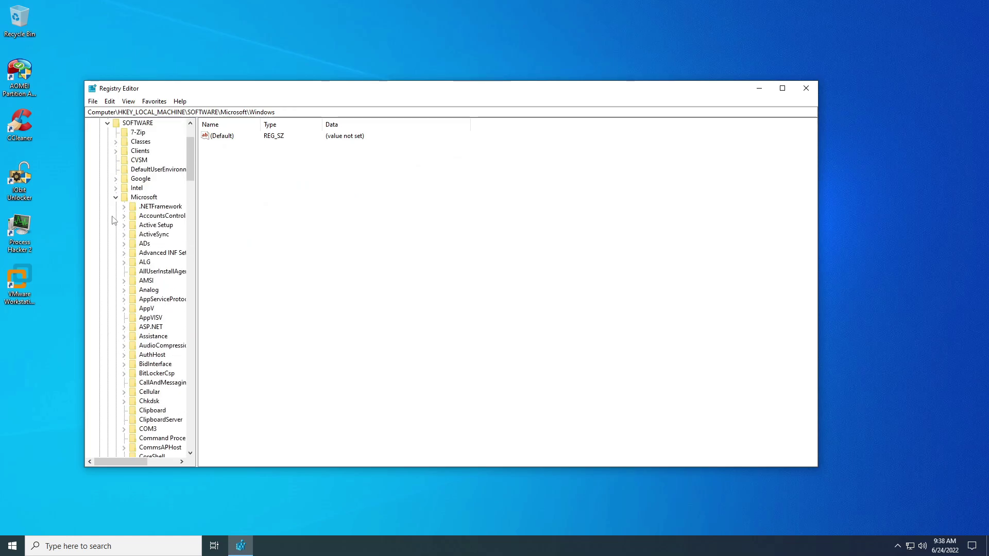
{"action": "left_click", "coordinate": [115, 198]}
{"action": "left_click", "coordinate": [108, 198]}
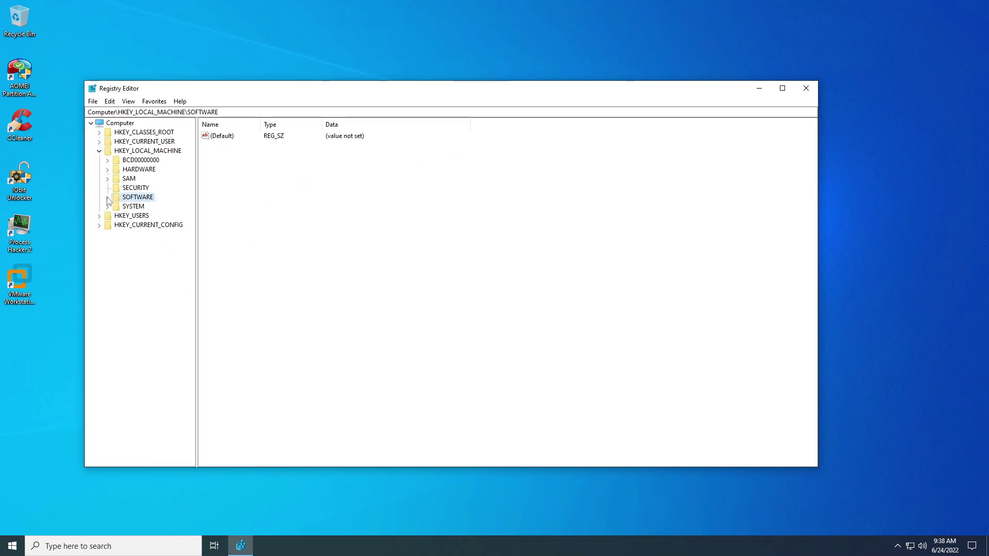
{"action": "left_click", "coordinate": [100, 150]}
{"action": "left_click", "coordinate": [120, 123]}
{"action": "left_click", "coordinate": [806, 89]}
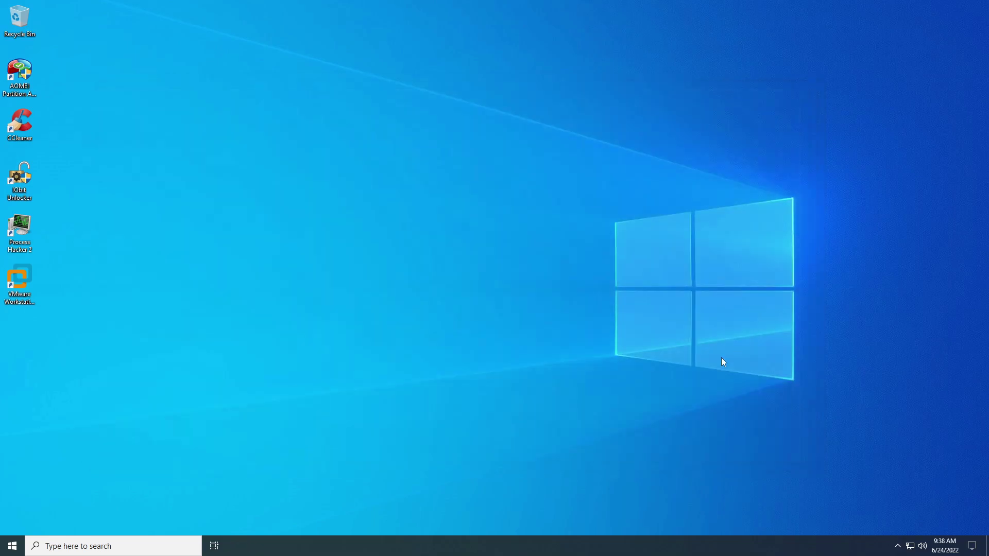
Open Task Manager, check the startup entries and running processes for Windows Defender items, and close it.
{"action": "right_click", "coordinate": [579, 554]}
{"action": "left_click", "coordinate": [678, 504]}
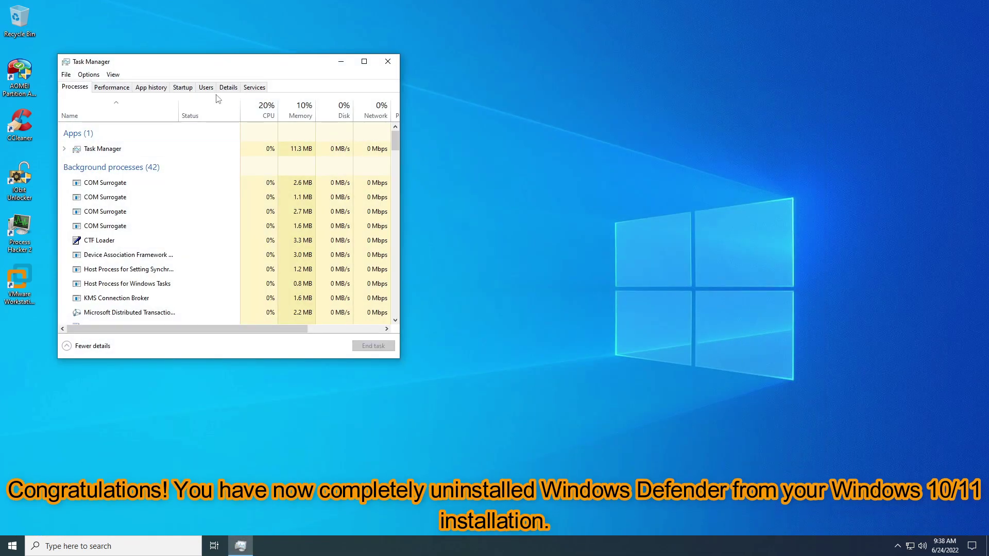
{"action": "left_click", "coordinate": [183, 88]}
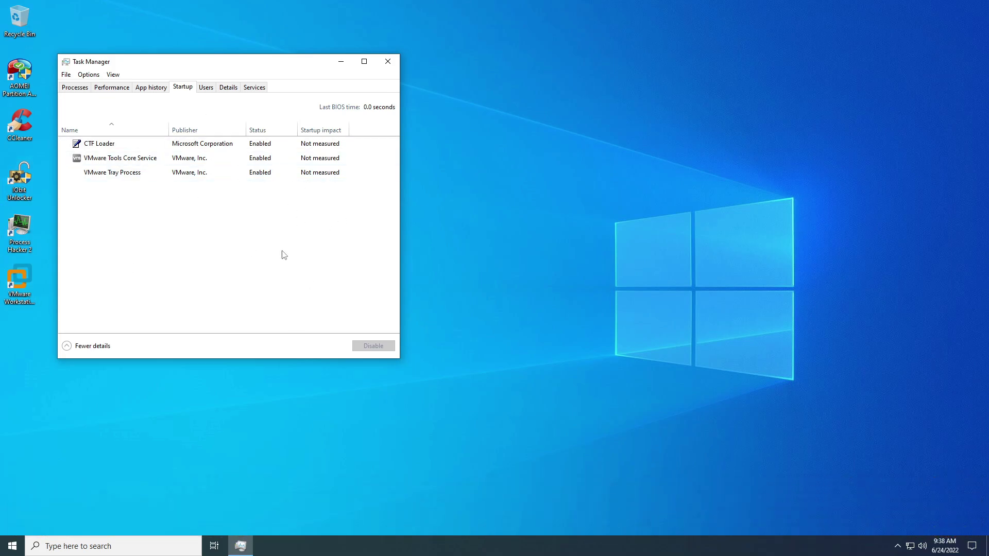
{"action": "left_click", "coordinate": [82, 88]}
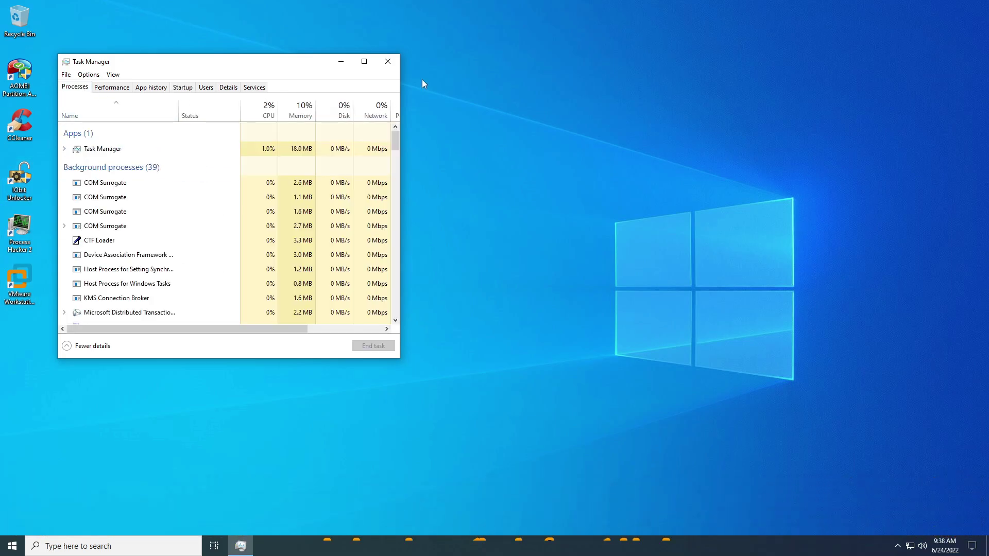
{"action": "left_click", "coordinate": [389, 63]}
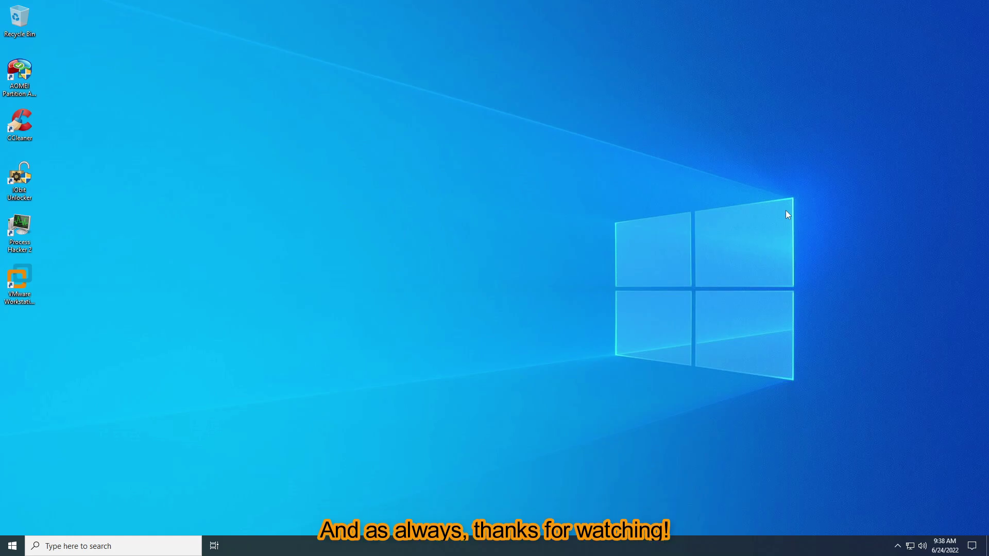